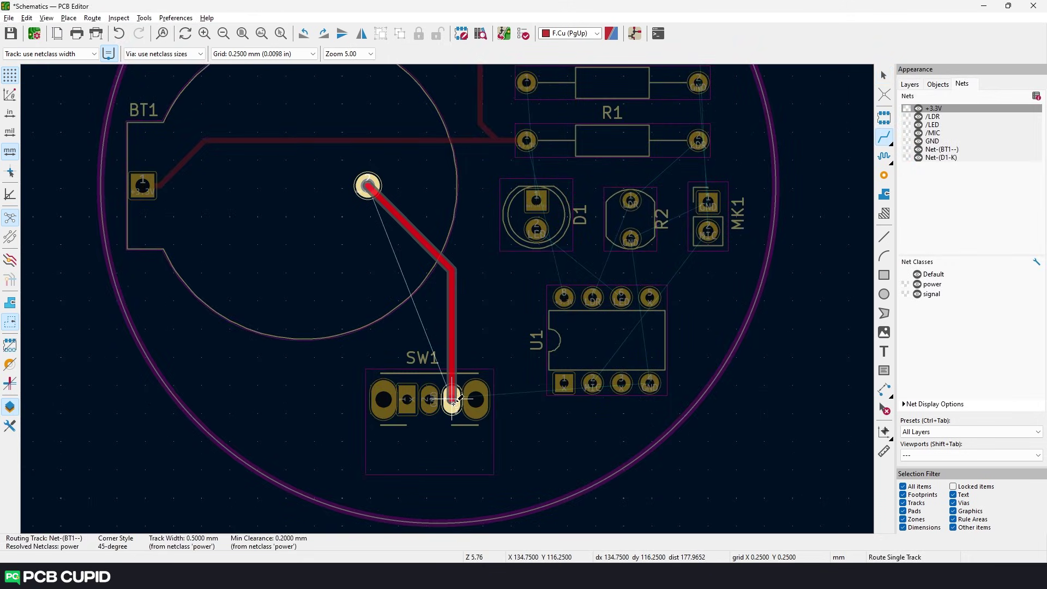
# - End the track on the SW1 pad and begin a new track from a U1 pin toward R2
pyautogui.click(452, 399)
pyautogui.moveTo(480, 281); pyautogui.dragTo(349, 363, button='middle')
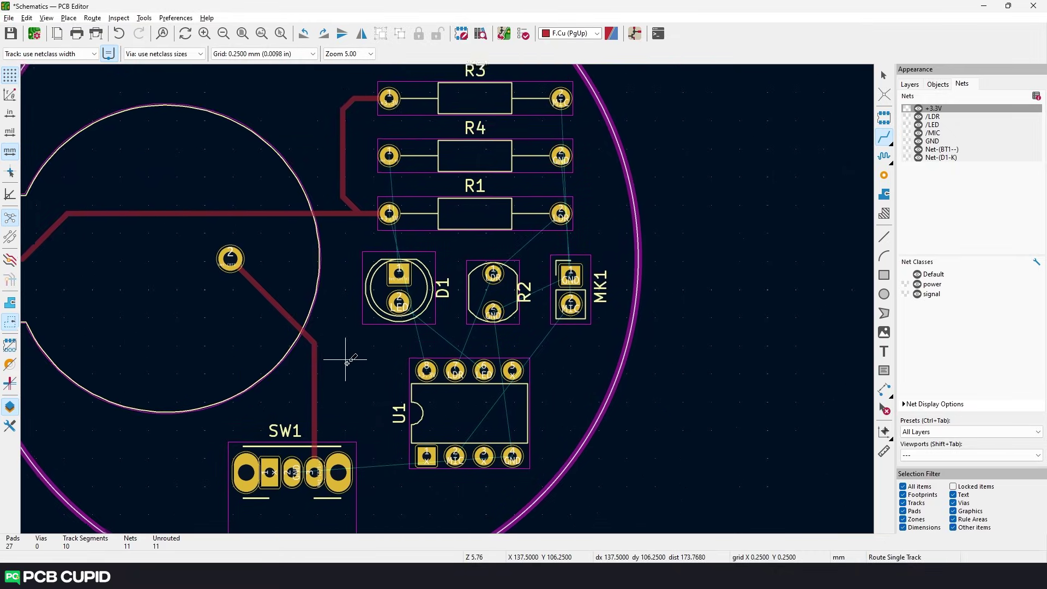
pyautogui.click(457, 374)
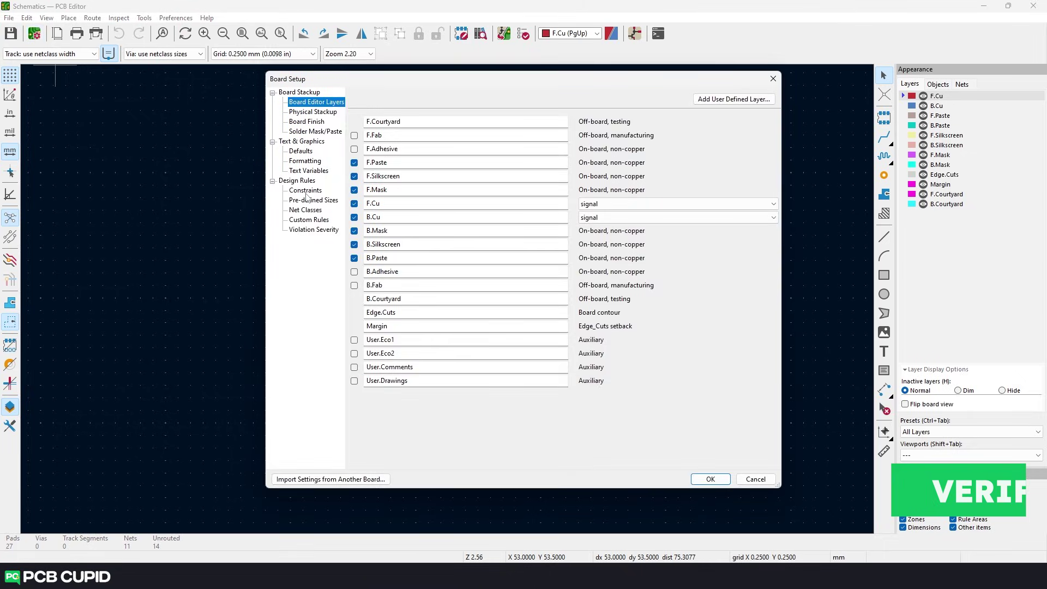
# - View the Design Rules > Constraints values, then close Board Setup
pyautogui.click(306, 192)
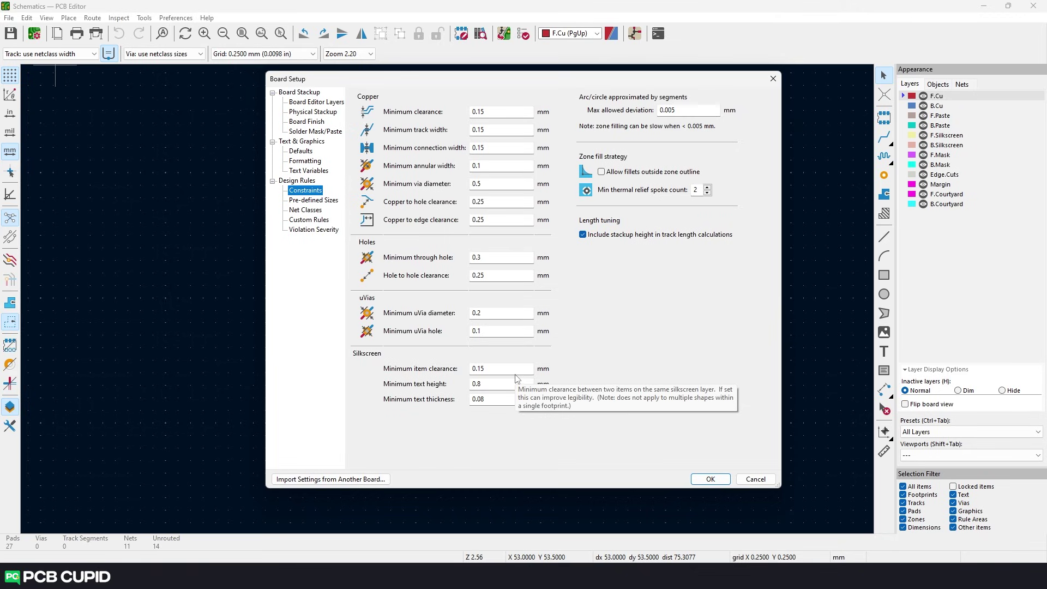
pyautogui.click(774, 79)
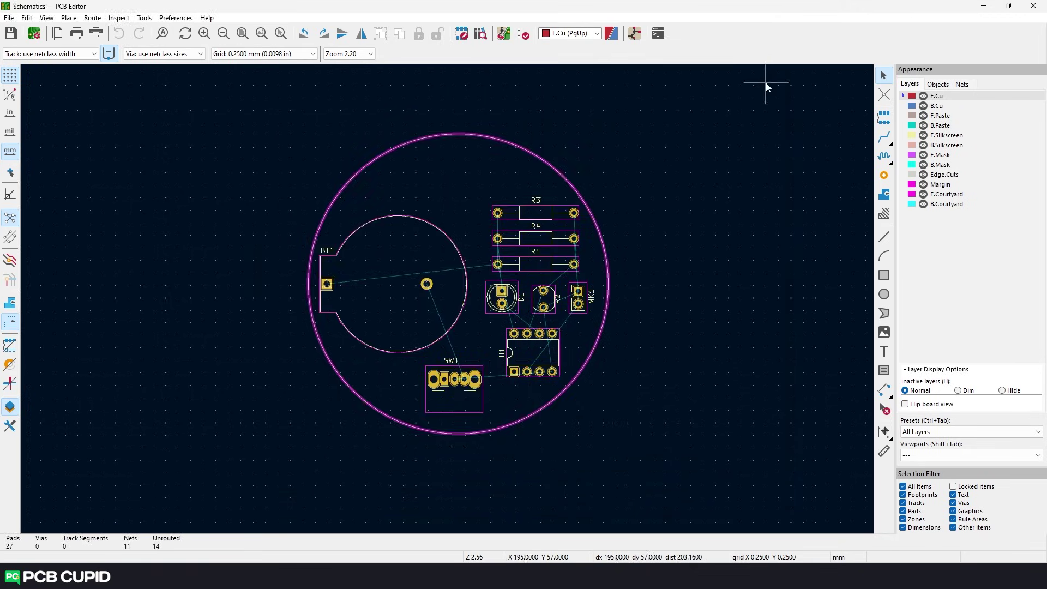
# - Show the Nets list and toggle the power and signal net-class ratsnest lines off and back on
pyautogui.click(969, 86)
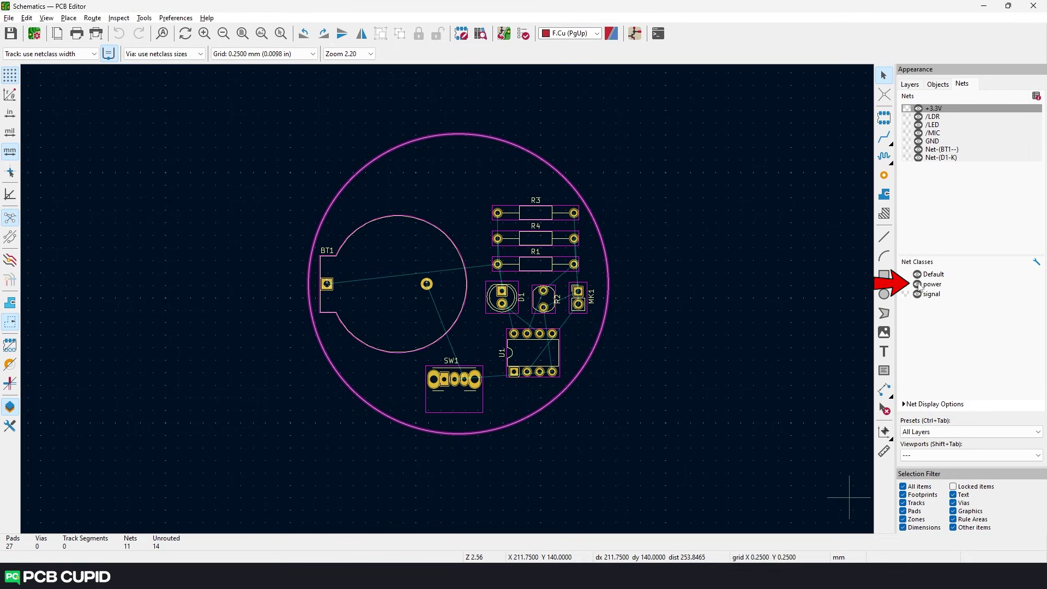
pyautogui.click(917, 284)
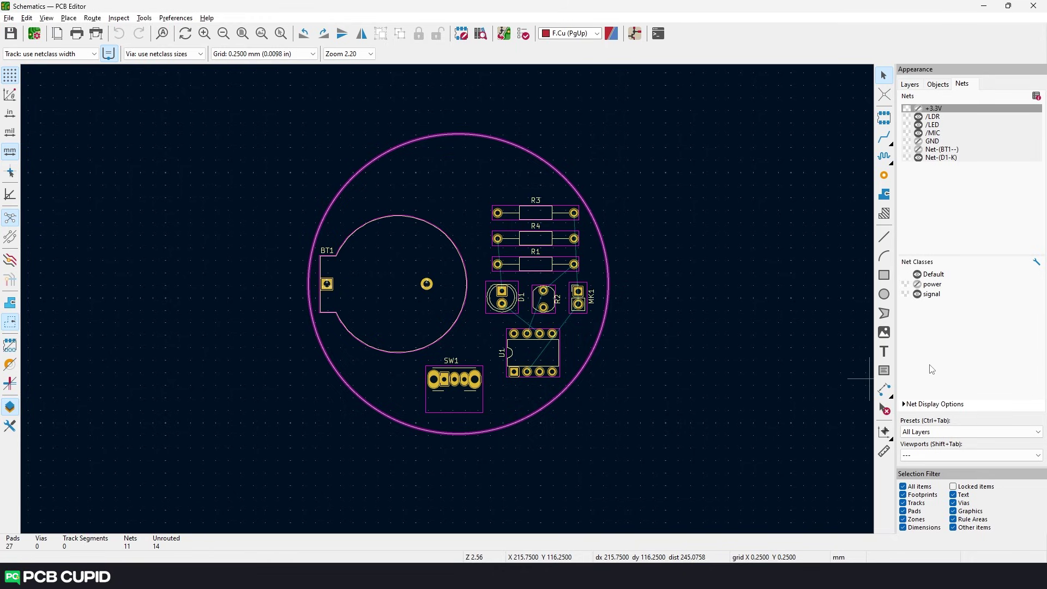
pyautogui.click(917, 294)
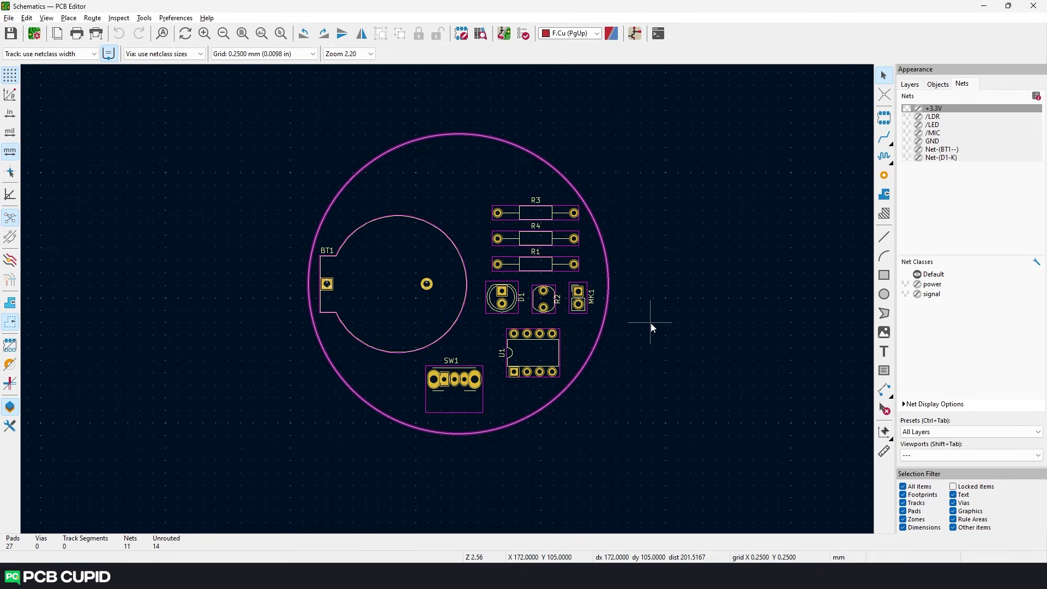
pyautogui.click(917, 284)
pyautogui.click(917, 295)
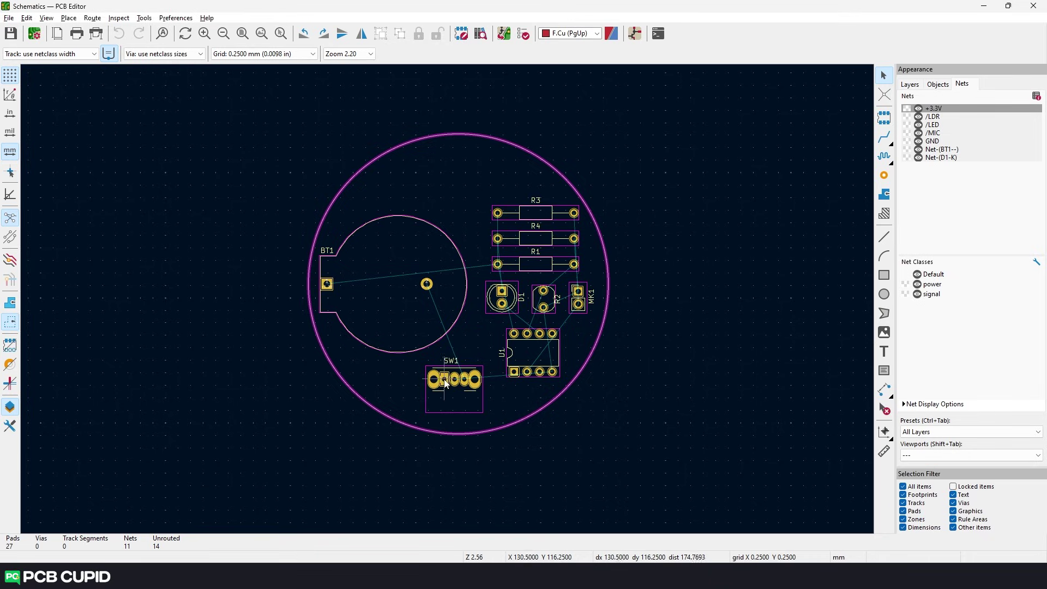
pyautogui.scroll(2, 502, 350)
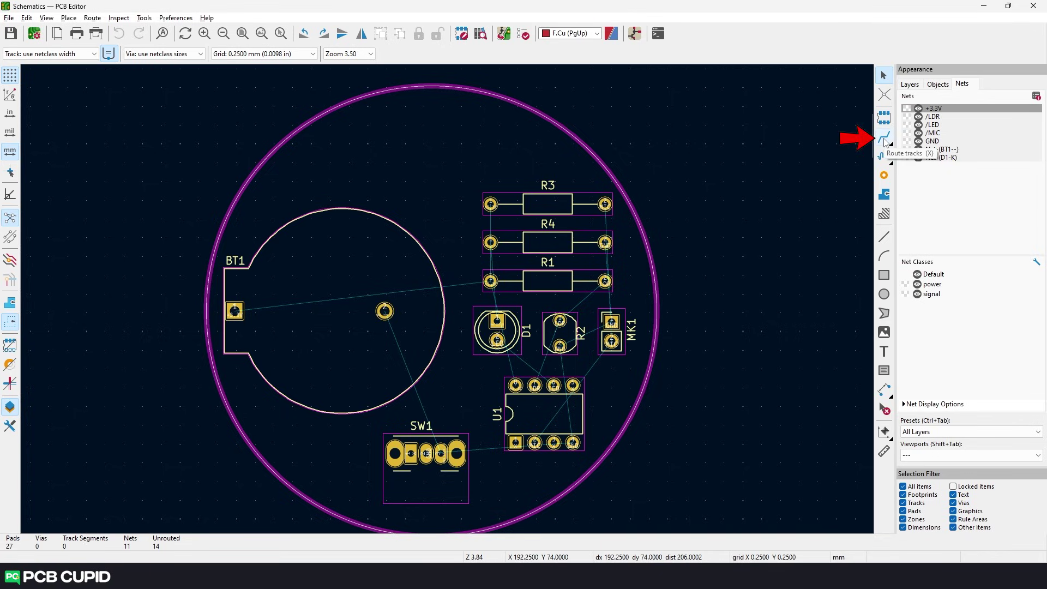
# - Route a +3.3V track from the BT1 pad to the R1 pad
pyautogui.click(884, 141)
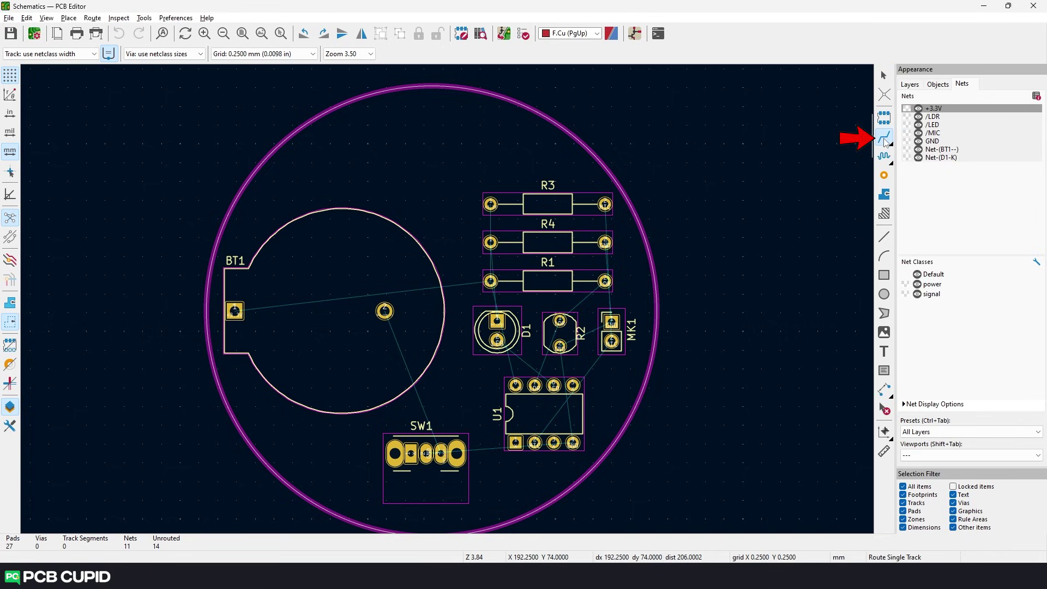
pyautogui.click(235, 311)
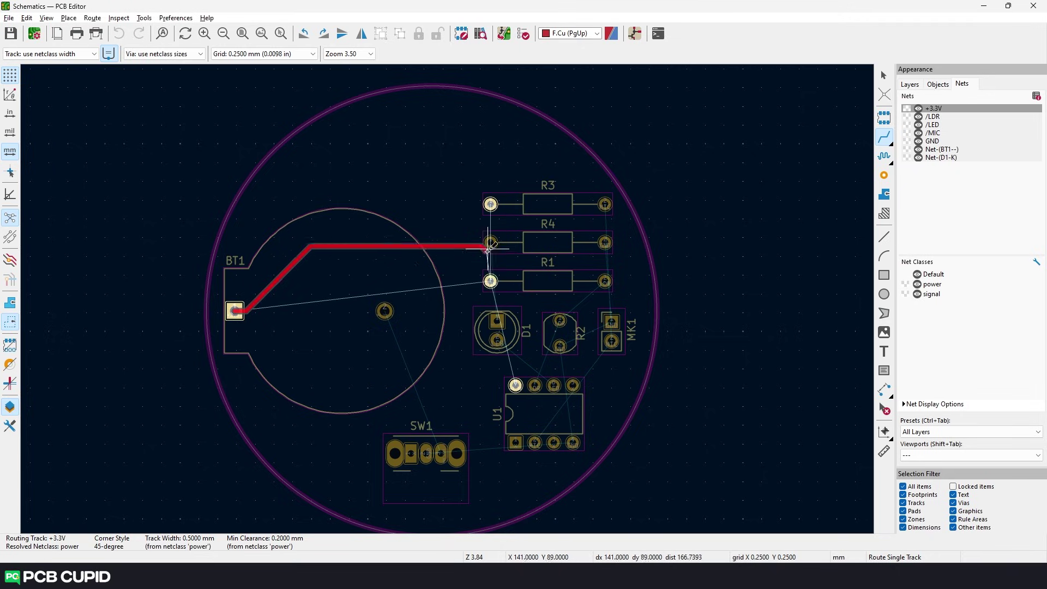
pyautogui.click(490, 280)
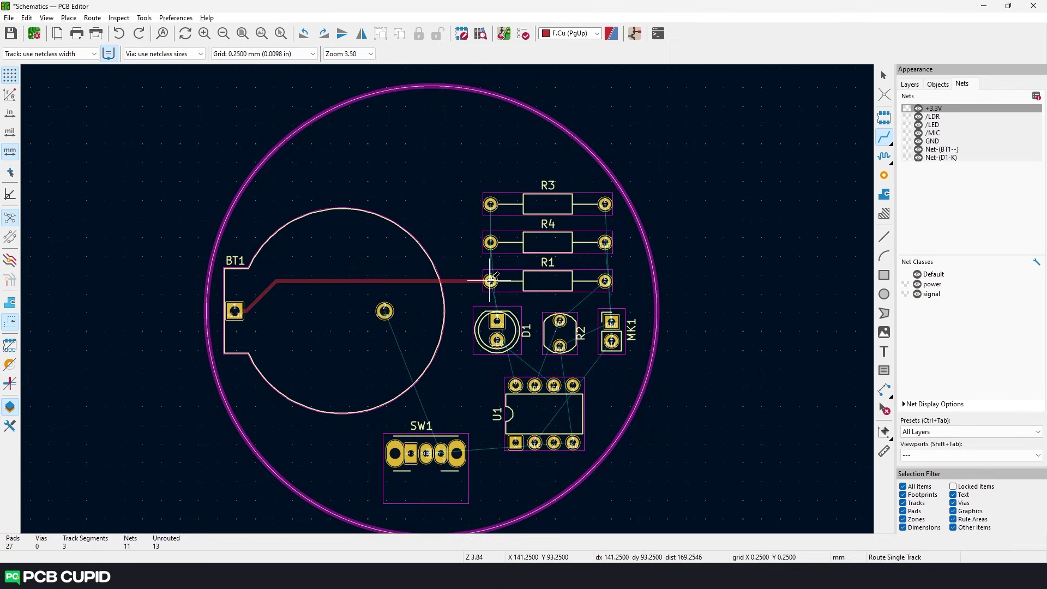
# - Route a second +3.3V track from the R3 pad, bending down to finish on the BT1 pad
pyautogui.click(490, 203)
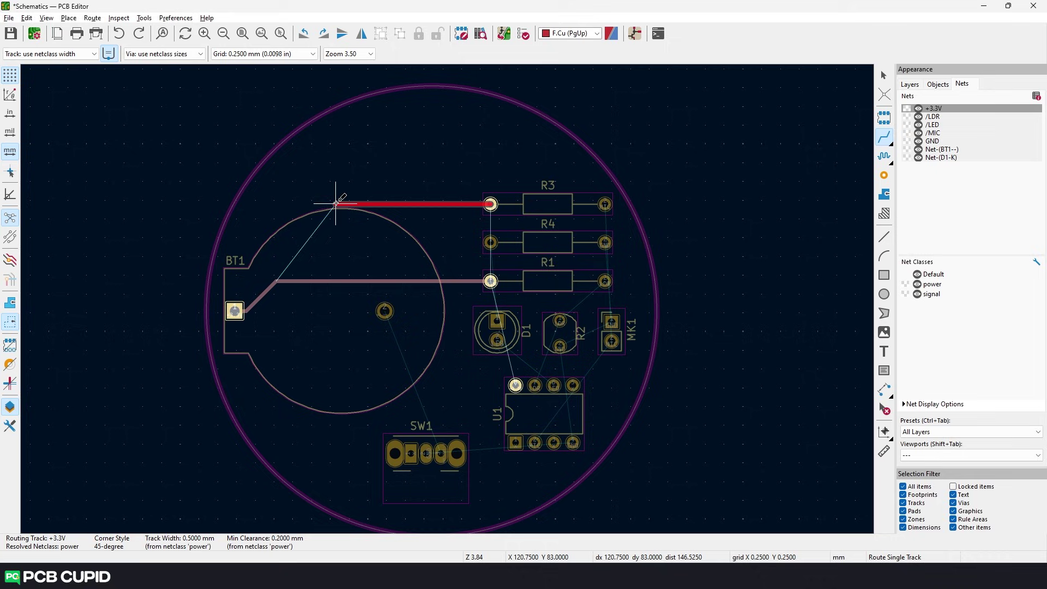
pyautogui.click(288, 203)
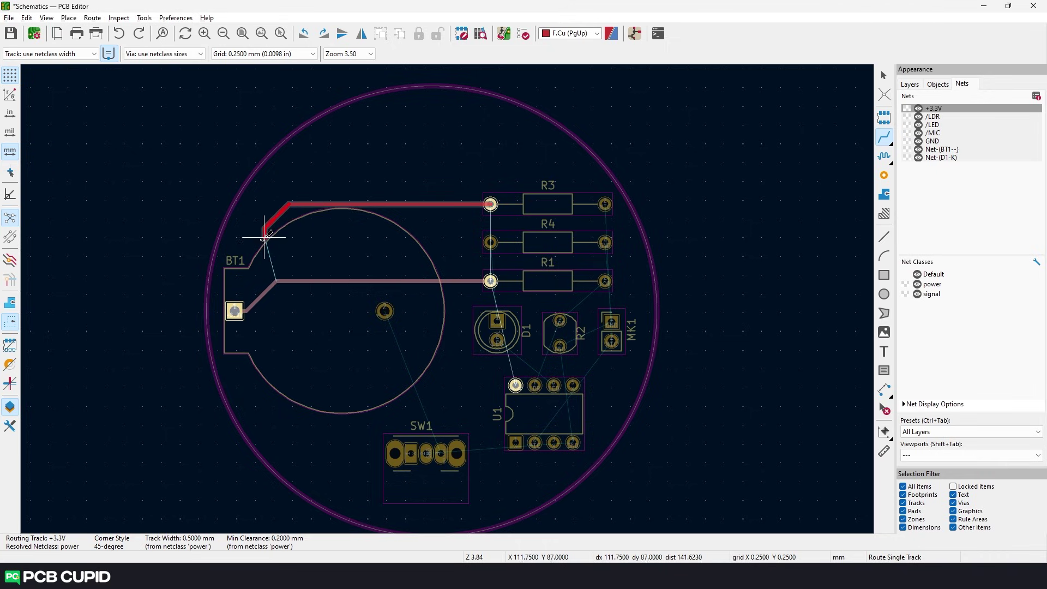
pyautogui.click(235, 310)
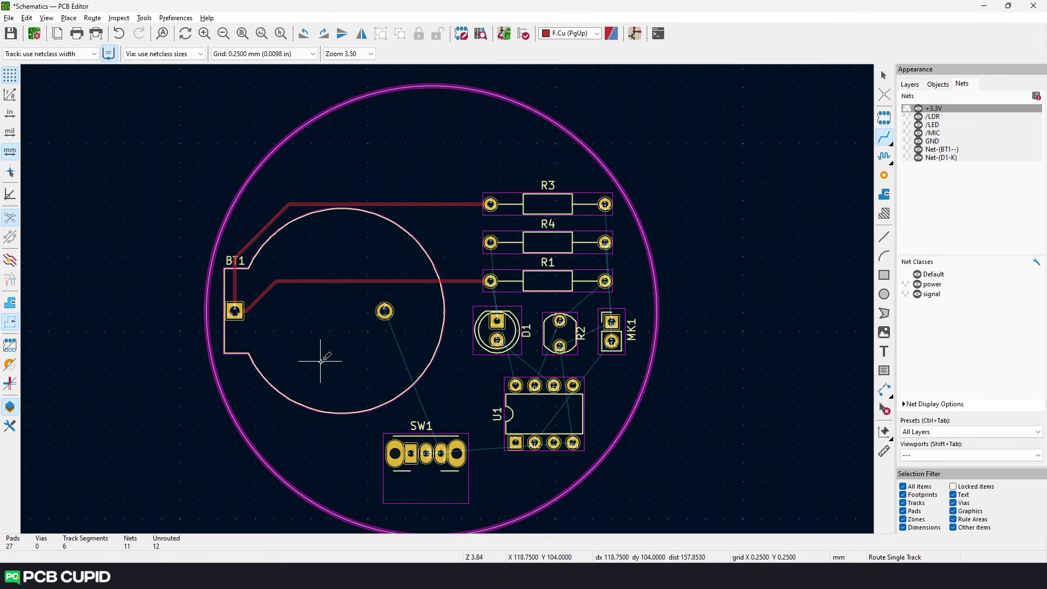
pyautogui.keyDown('ctrl'); pyautogui.hscroll(2, 310, 348); pyautogui.keyUp('ctrl')
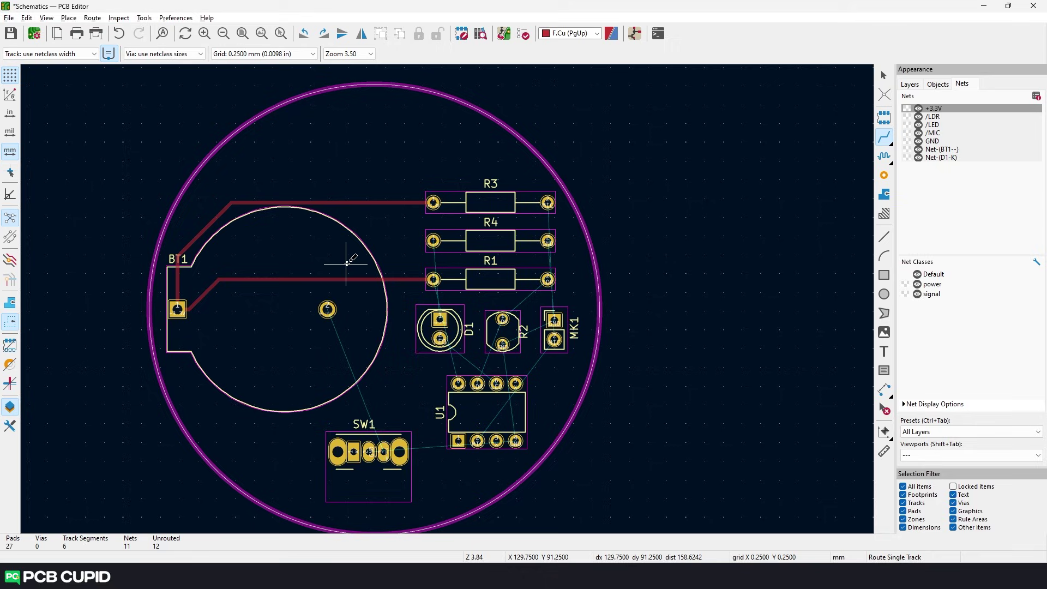
# - Draw a short unconnected trial track with a right-angle corner above BT1 and stop routing
pyautogui.click(295, 164)
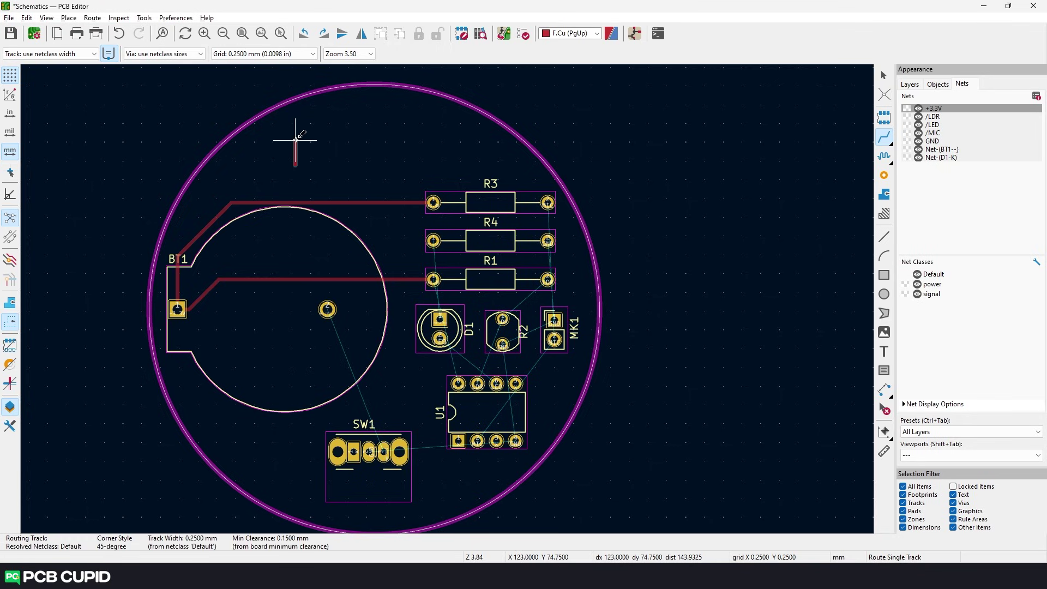
pyautogui.click(336, 139)
pyautogui.press('Escape')
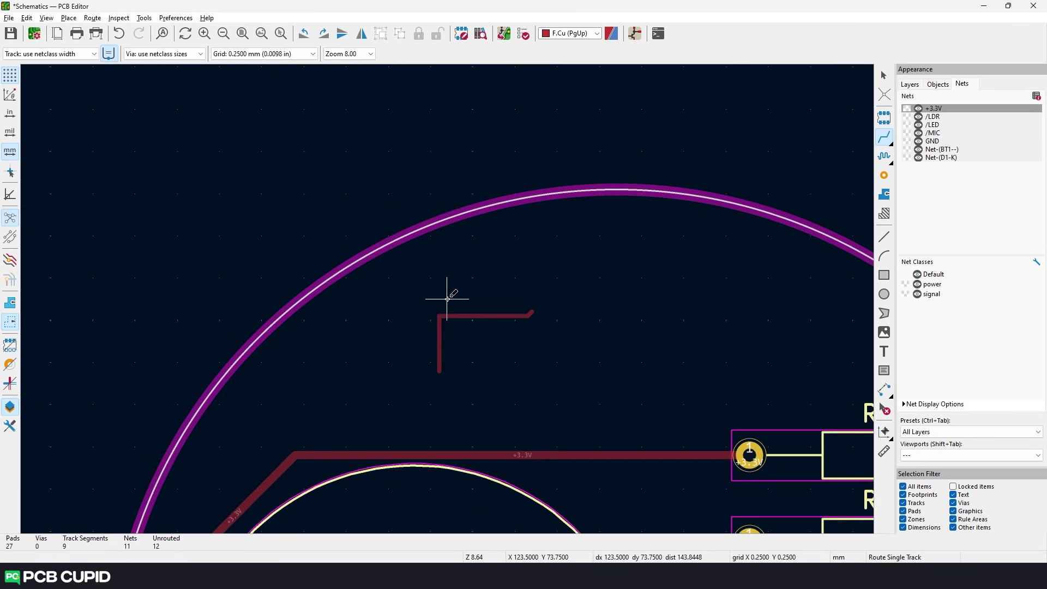
pyautogui.scroll(5, 346, 169)
pyautogui.scroll(-3, 460, 379)
pyautogui.scroll(-2, 444, 294)
pyautogui.scroll(-1, 444, 295)
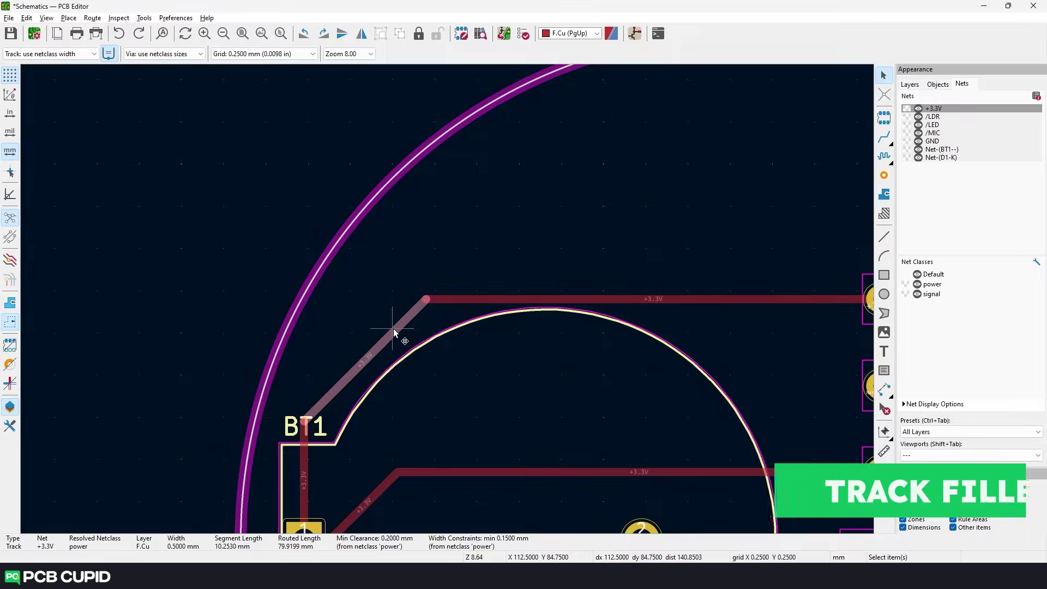
# - Fillet the BT1–R3 +3.3V track corner with a 5 mm radius via Fillet Tracks
pyautogui.keyDown('shift'); pyautogui.click(469, 301); pyautogui.keyUp('shift')
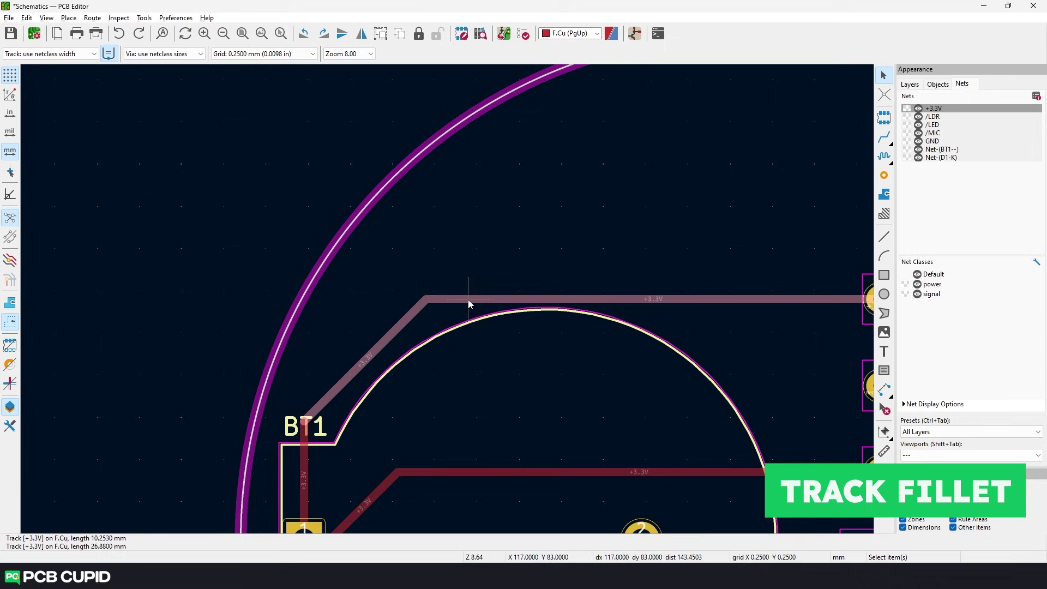
pyautogui.rightClick(469, 304)
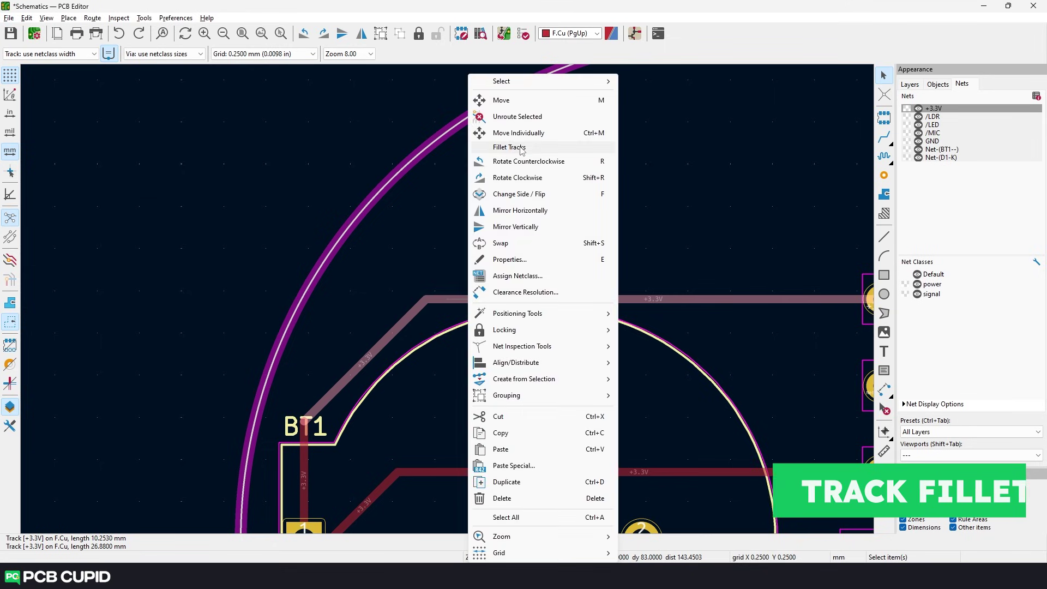
pyautogui.click(521, 147)
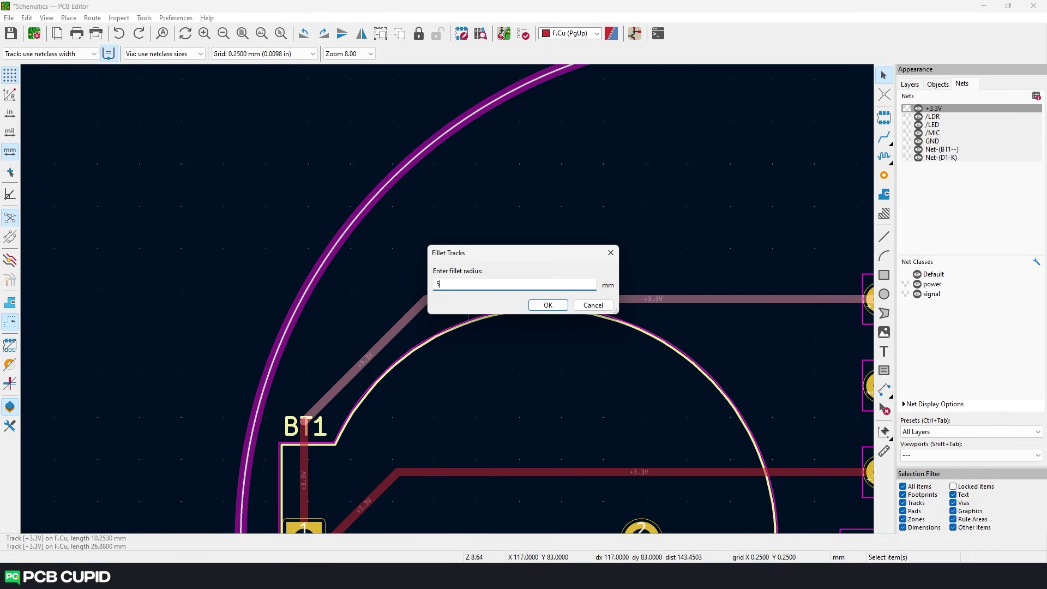
pyautogui.click(547, 305)
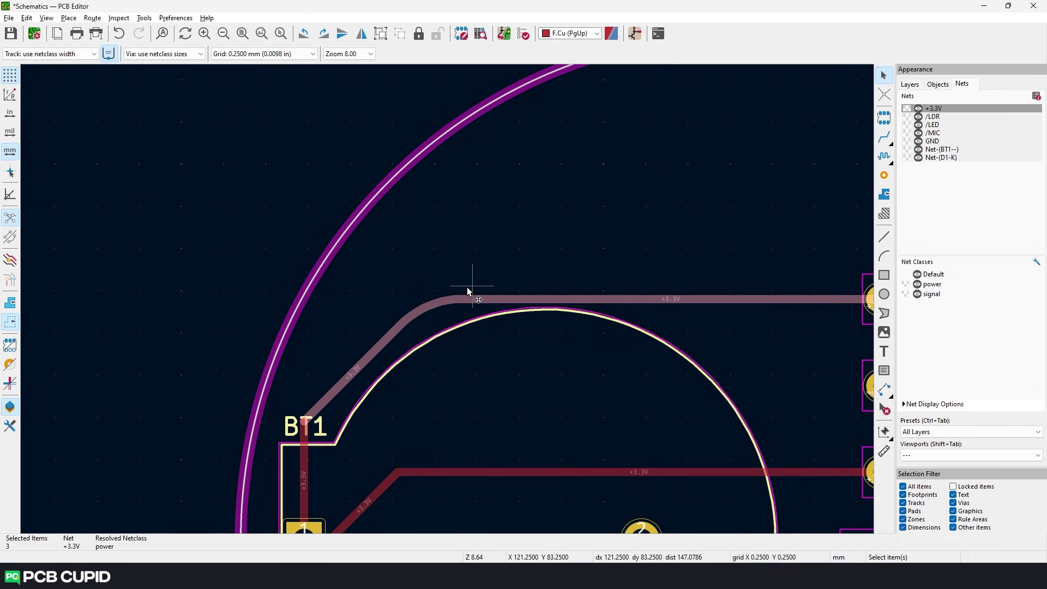
pyautogui.scroll(-2, 441, 312)
pyautogui.rightClick(360, 360)
pyautogui.press('Escape')
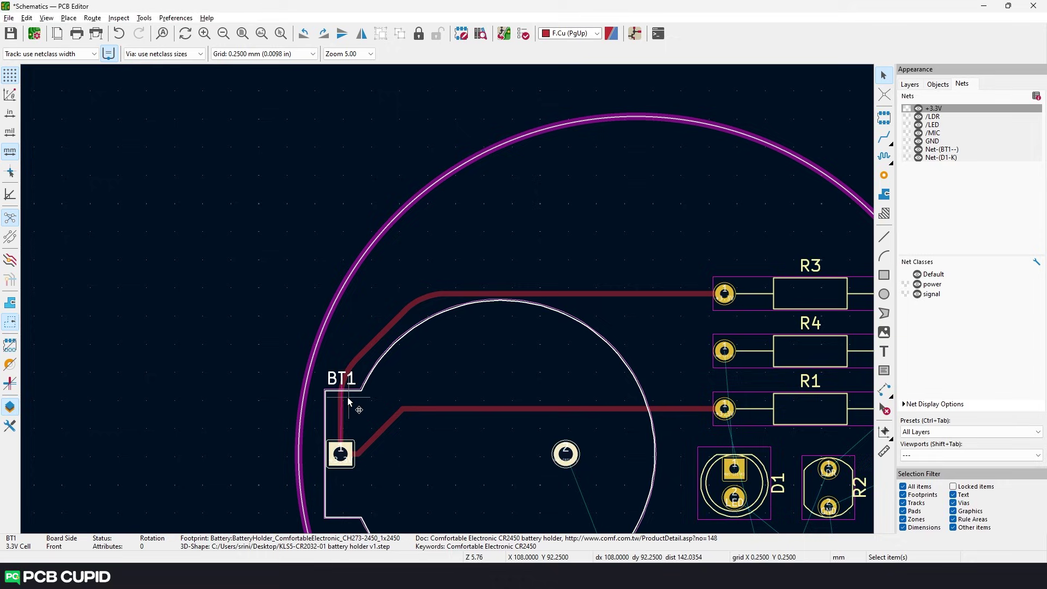
# - Deselect BT1 and start routing a track from the R3 pad with the X routing tool
pyautogui.click(471, 248)
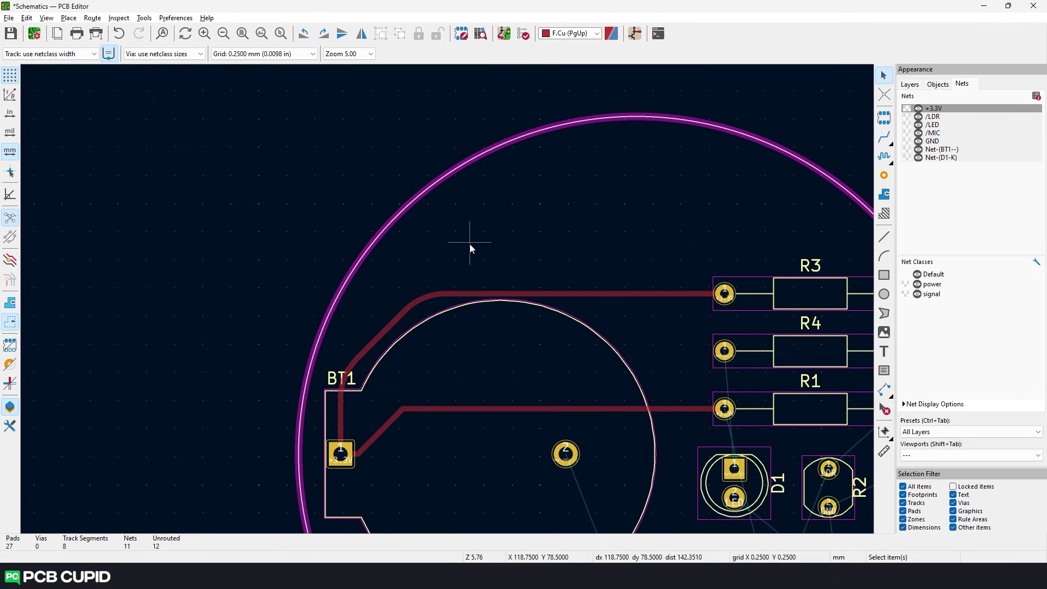
pyautogui.press('x')
pyautogui.click(608, 241)
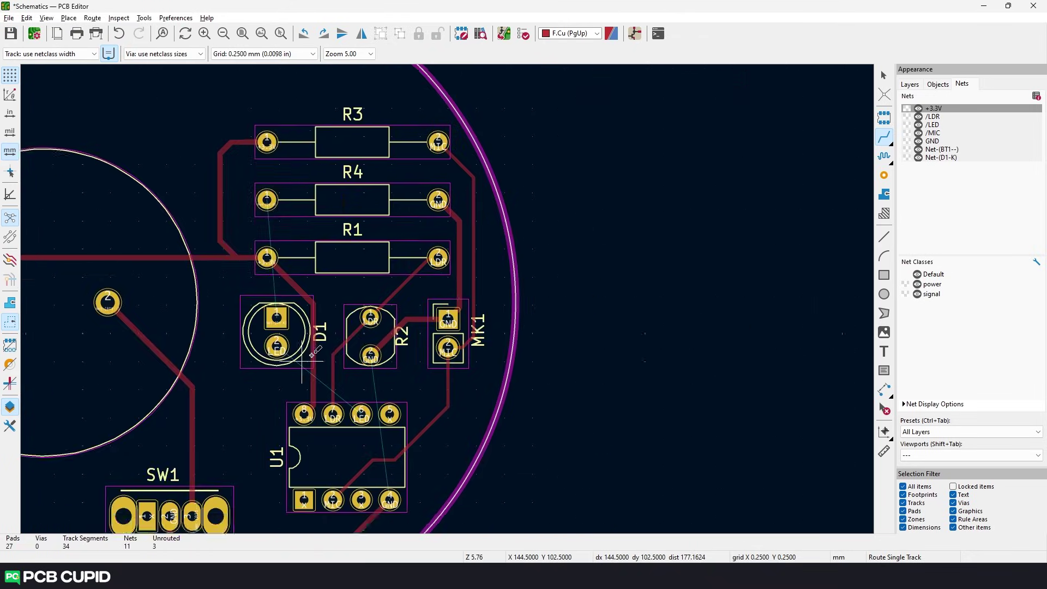
pyautogui.scroll(-4, 448, 297)
pyautogui.scroll(2, 491, 290)
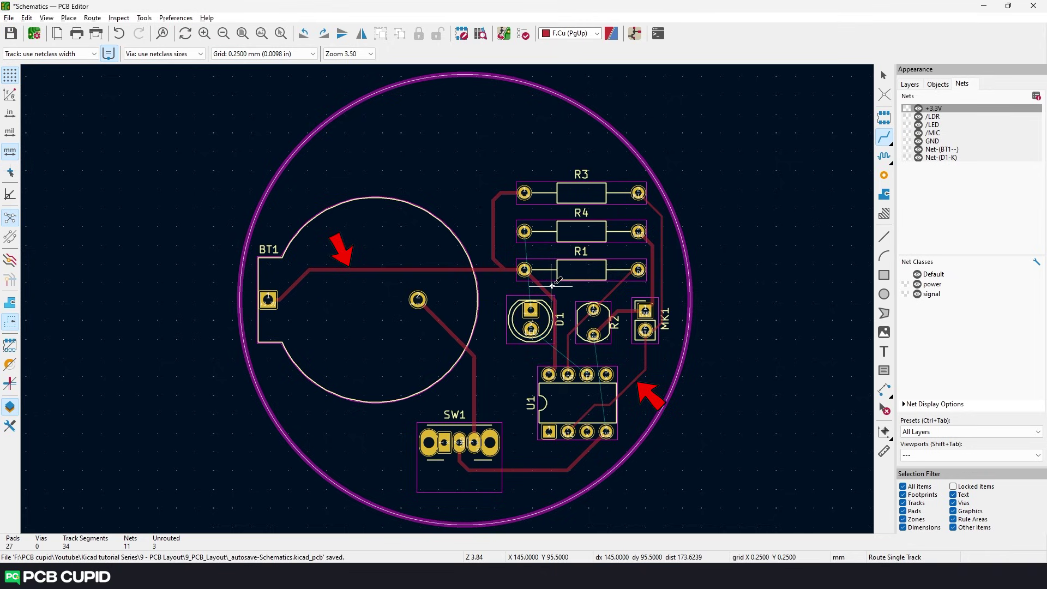
# - Check Net Classes track widths in Board Setup (power 0.5 mm, signal 0.3 mm) and close it
pyautogui.click(33, 34)
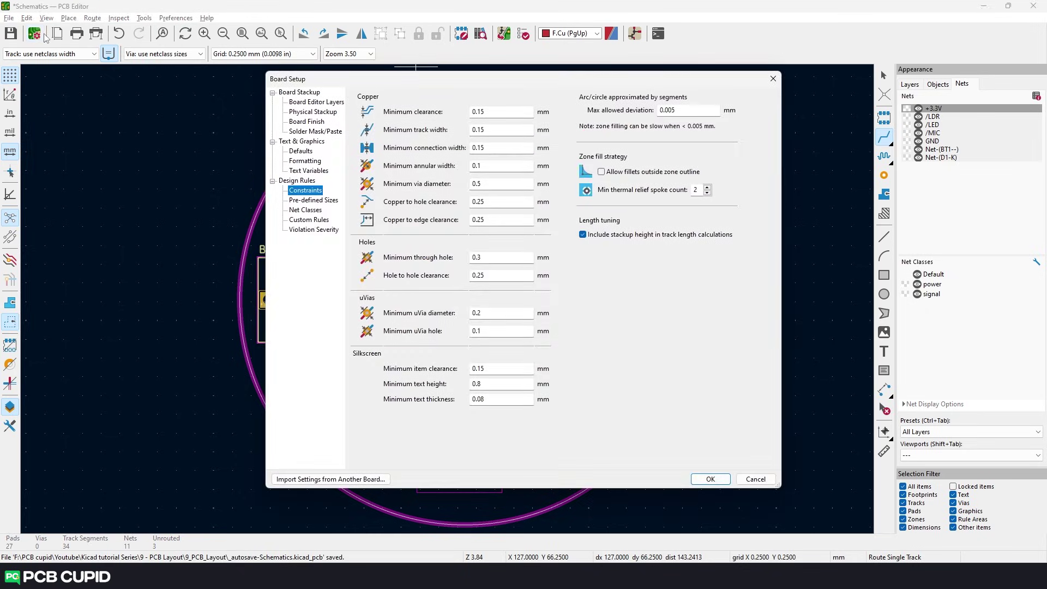
pyautogui.click(306, 211)
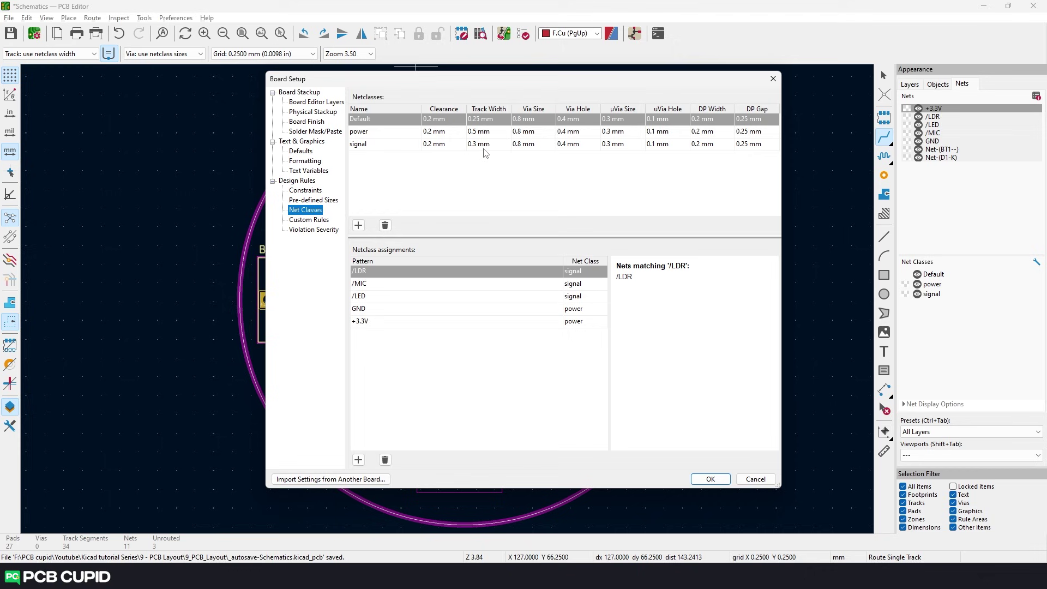
pyautogui.click(773, 79)
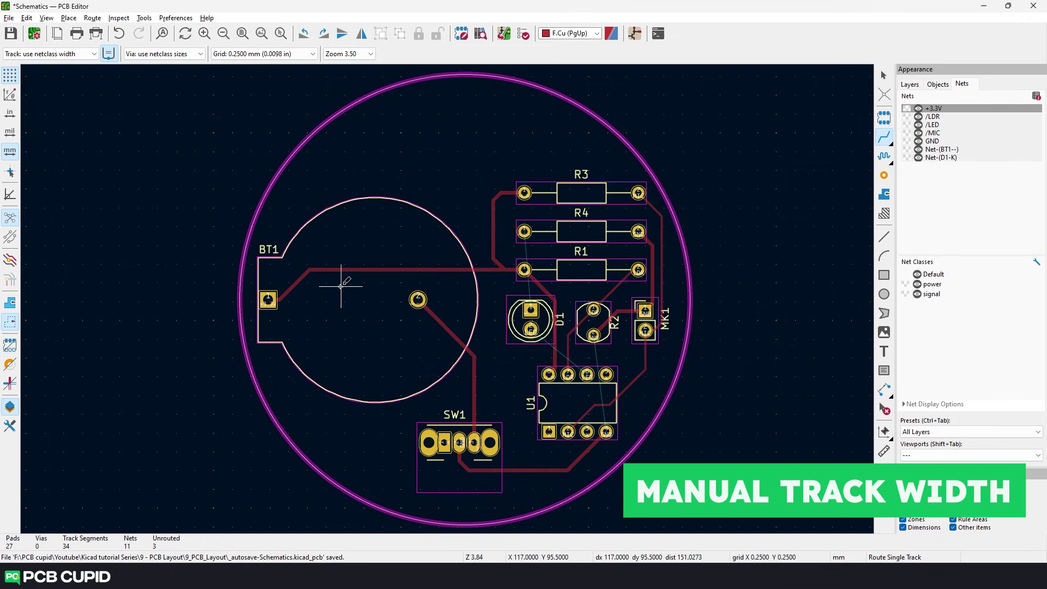
# - With 0.300 mm width, route a trial track from BT1 pad 1 and undo it
pyautogui.click(94, 54)
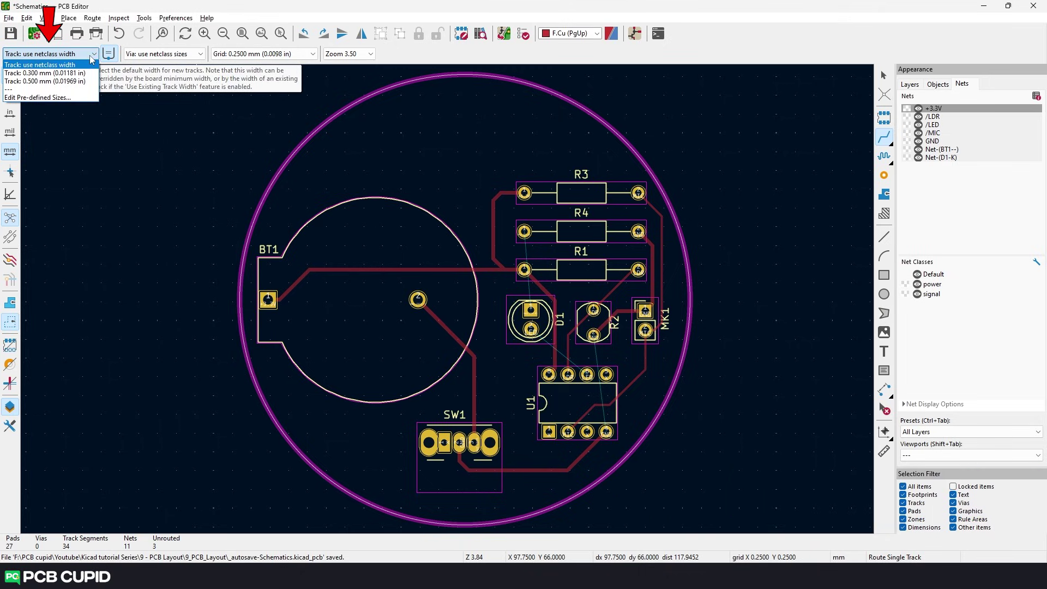
pyautogui.click(48, 66)
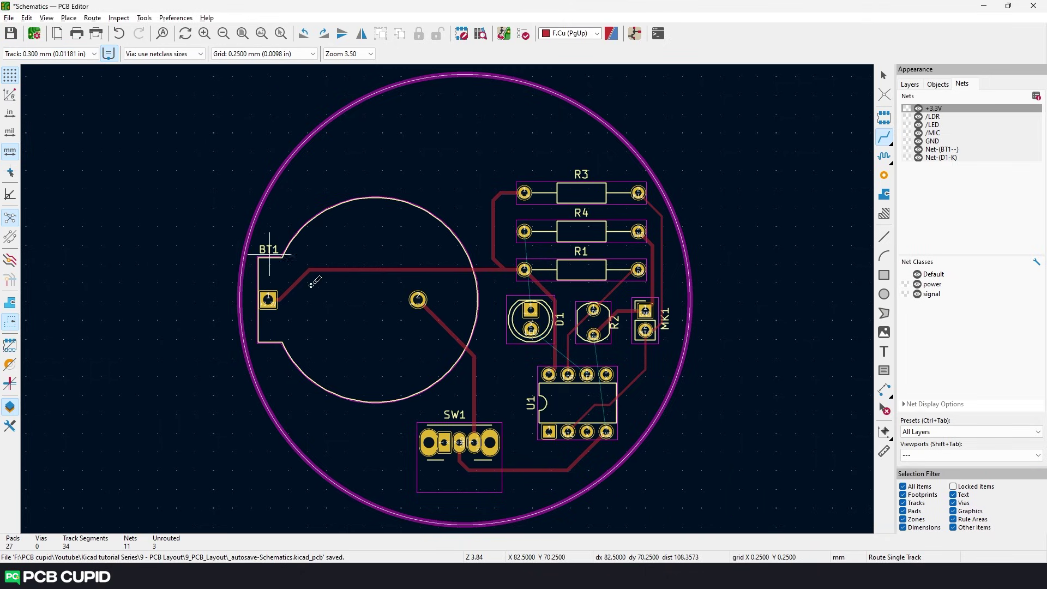
pyautogui.scroll(3, 402, 304)
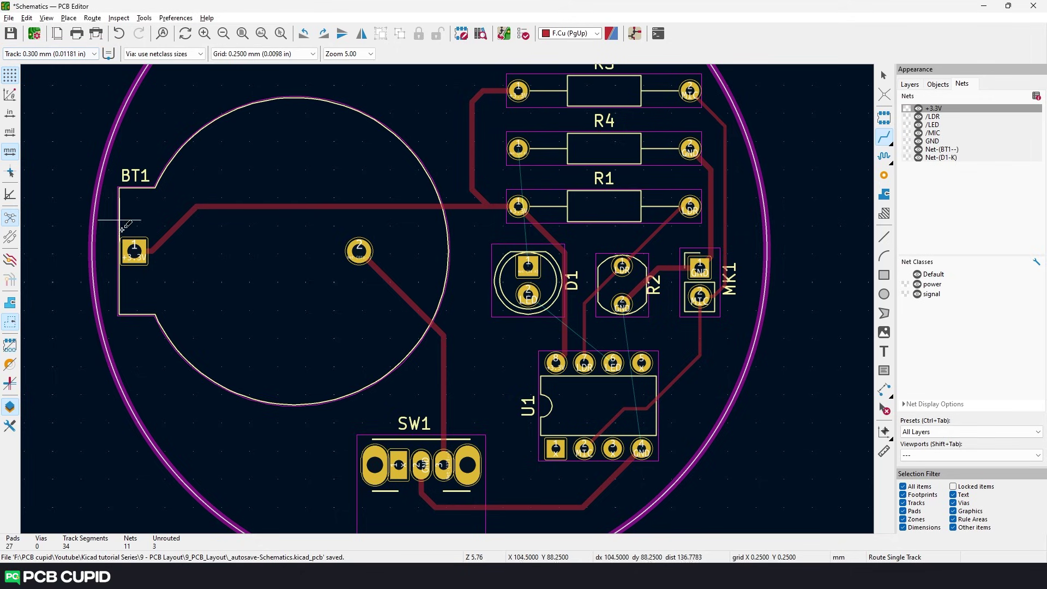
pyautogui.click(135, 249)
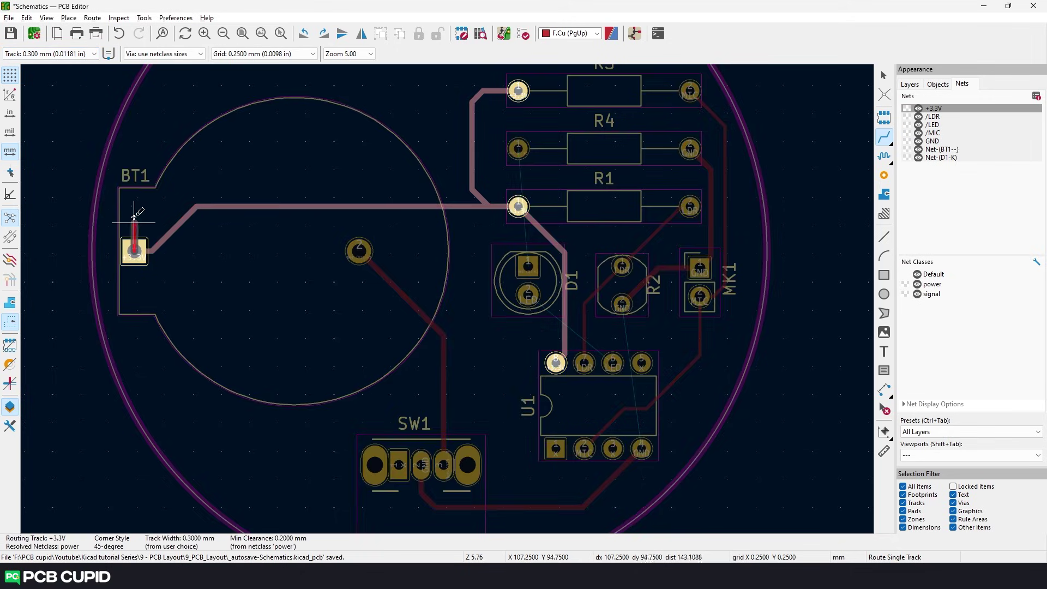
pyautogui.click(162, 193)
pyautogui.doubleClick(446, 163)
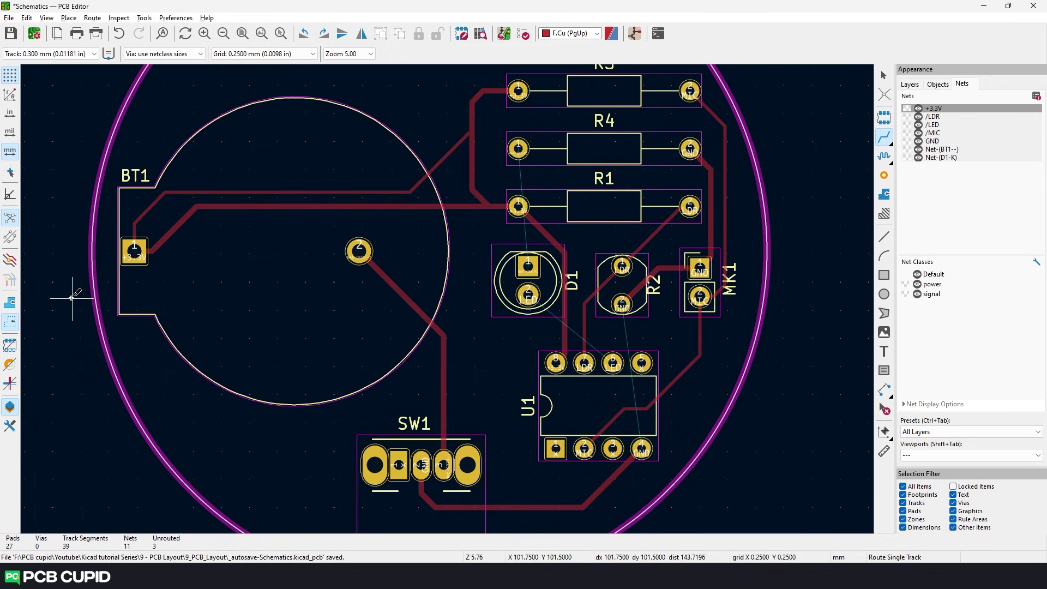
pyautogui.press('Escape')
pyautogui.hotkey('ctrl', 'z')
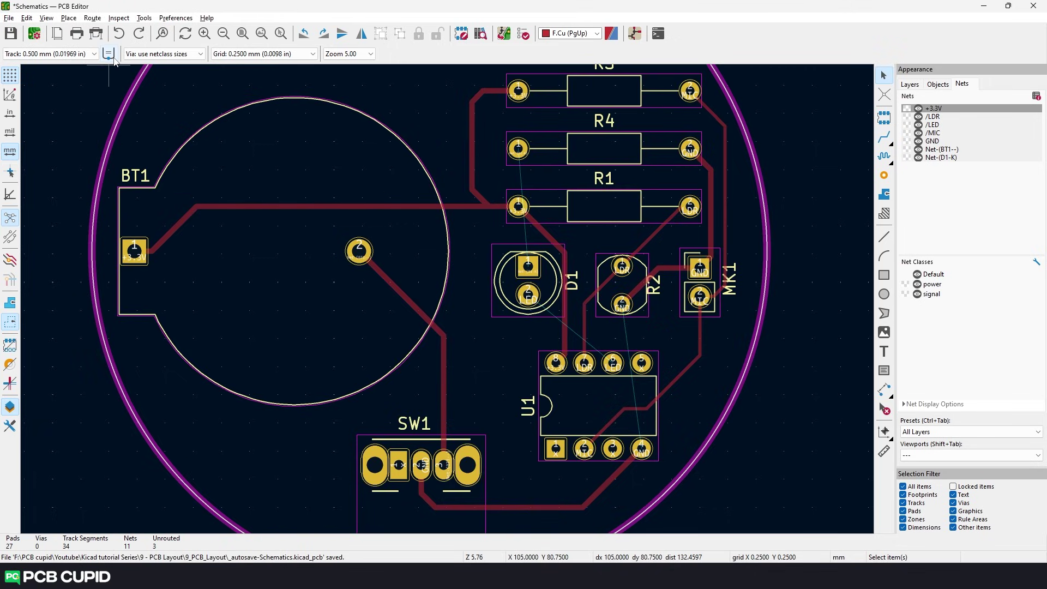
# - Set the Track width dropdown to 'use netclass width'
pyautogui.click(85, 55)
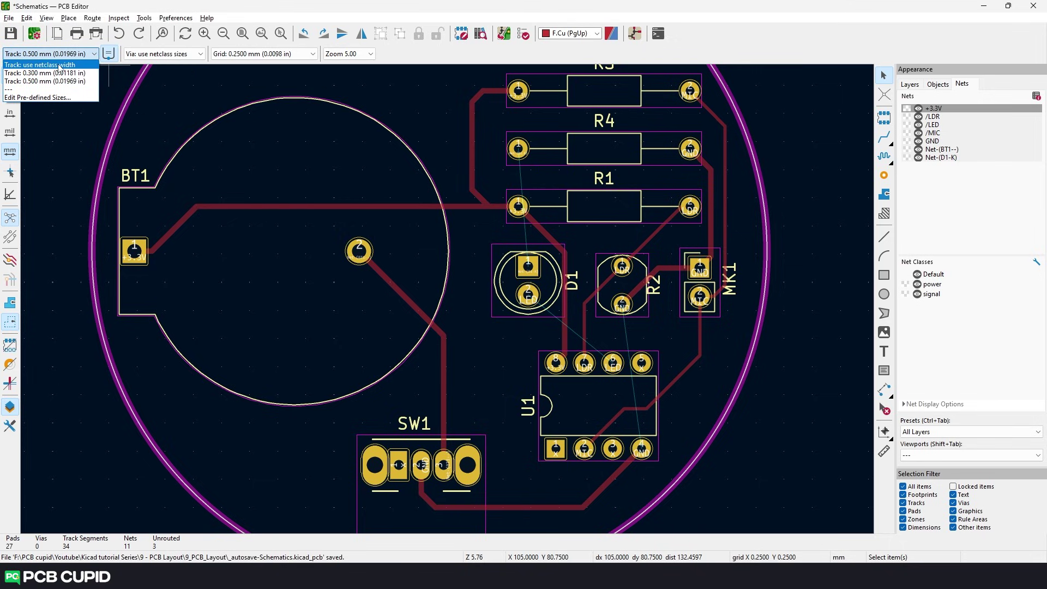
pyautogui.click(60, 65)
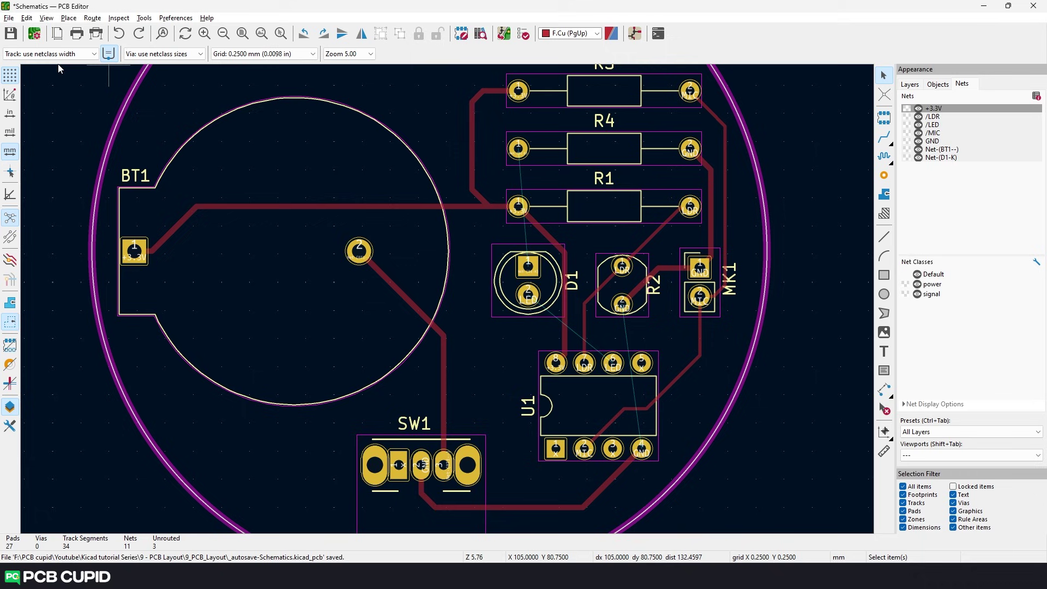
pyautogui.moveTo(485, 302); pyautogui.dragTo(444, 297, button='middle')
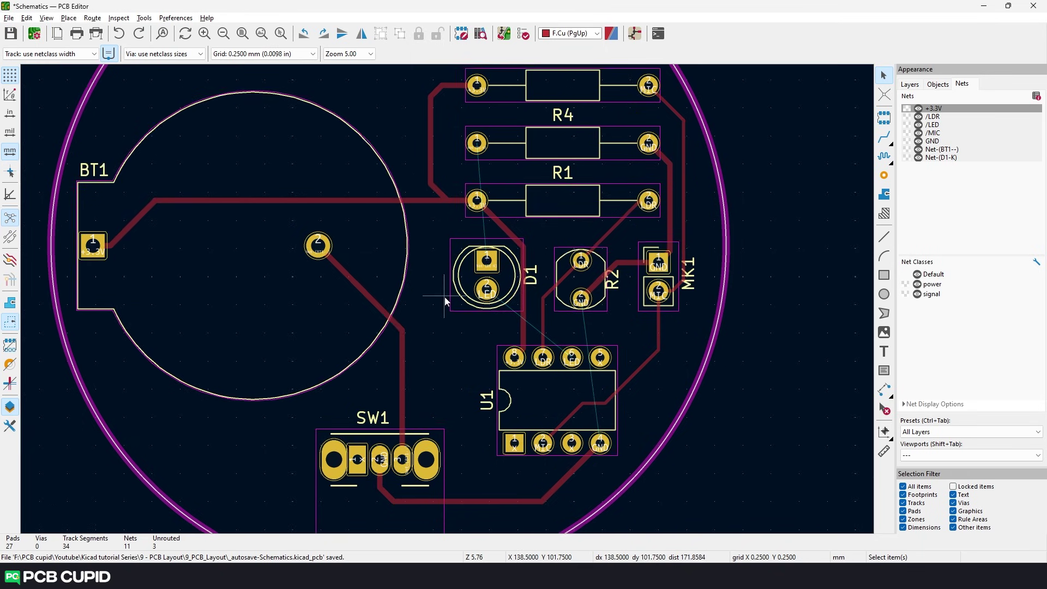
# - Show the Layers list, then preview the board in the 3D Viewer flipped to the underside and tilted edge-on
pyautogui.moveTo(551, 253); pyautogui.dragTo(441, 255, button='middle')
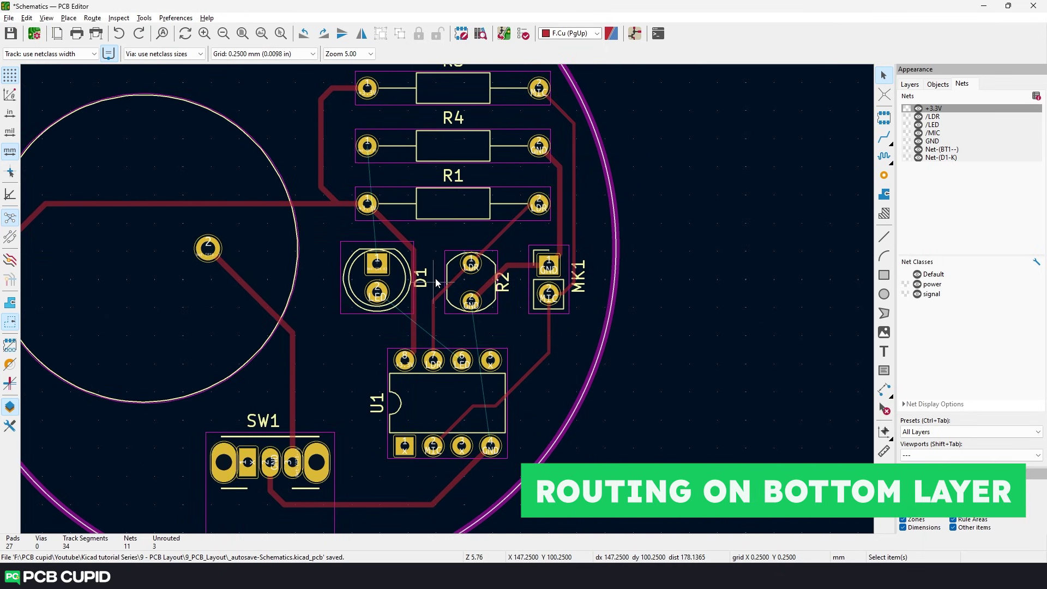
pyautogui.scroll(-1, 404, 217)
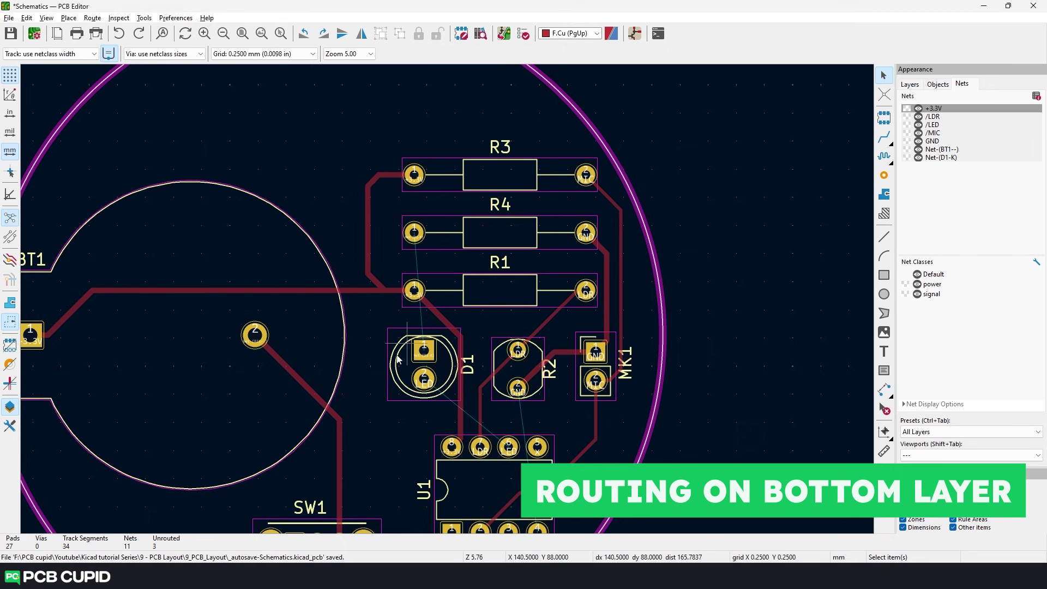
pyautogui.scroll(5, 401, 319)
pyautogui.scroll(-5, 459, 254)
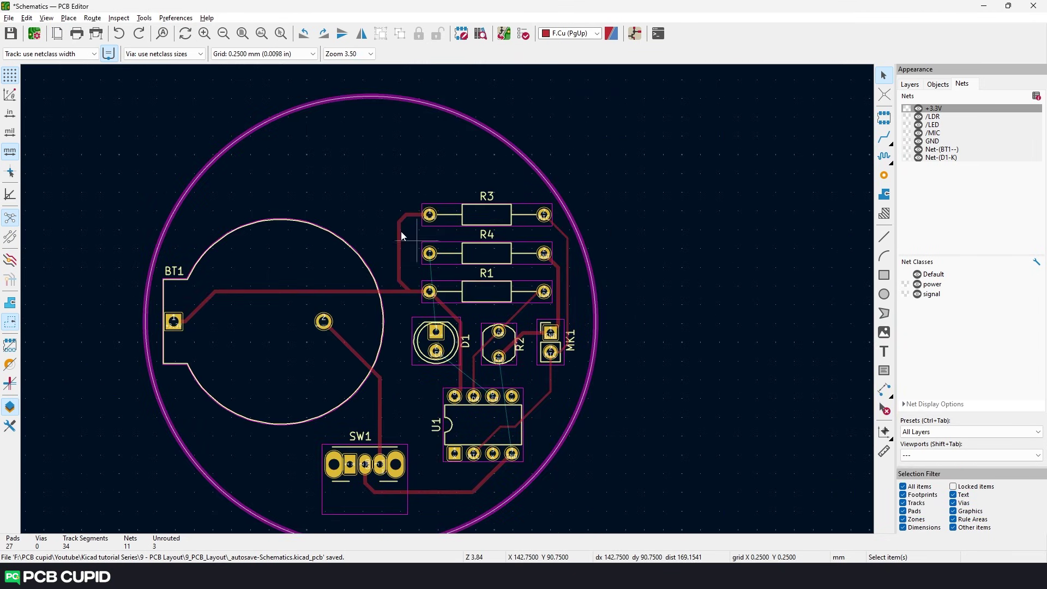
pyautogui.click(910, 85)
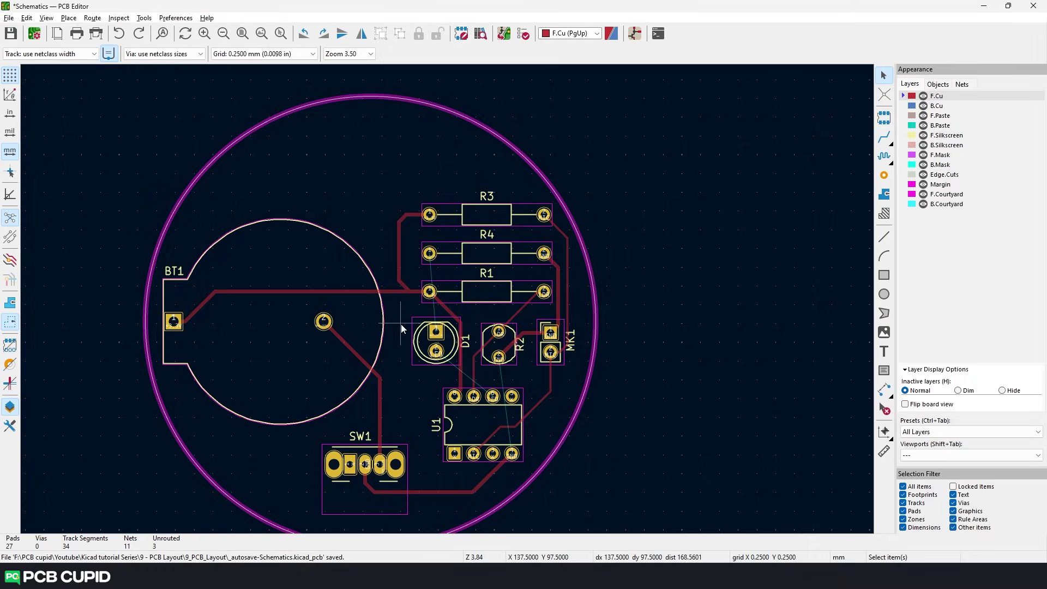
pyautogui.hotkey('alt', '3')
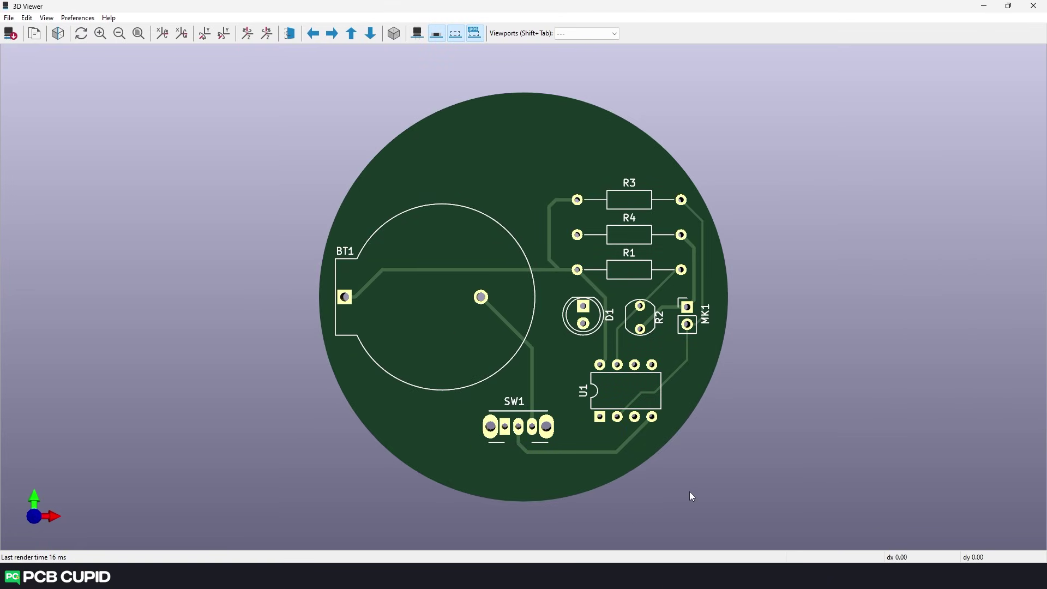
pyautogui.hotkey('shift', 'z')
pyautogui.moveTo(491, 138); pyautogui.dragTo(601, 459)
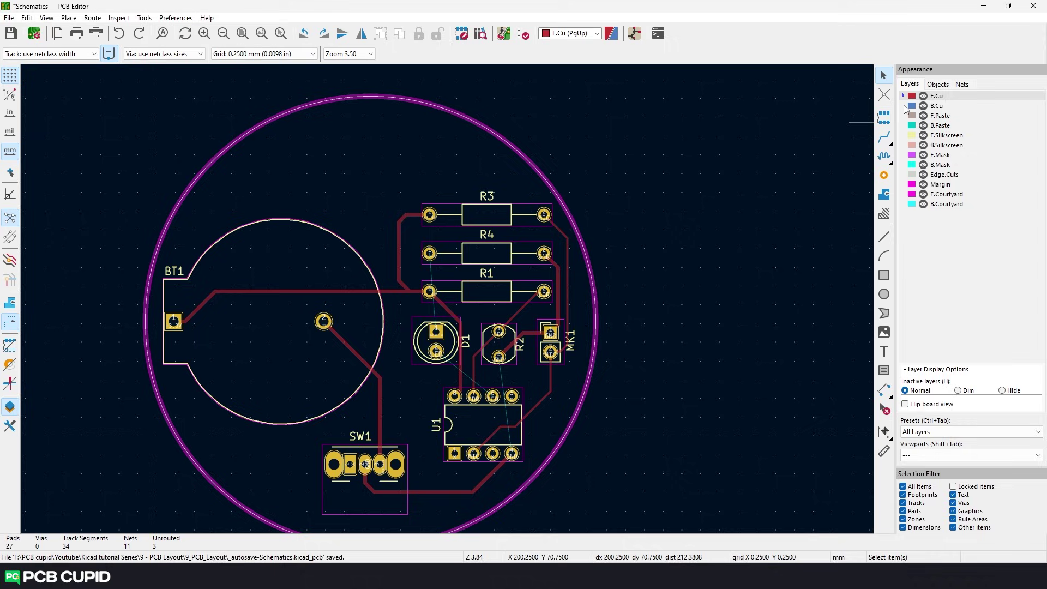
# - Route a B.Cu track from D1 pad 2 (LED) to U1 pin 6
pyautogui.click(904, 106)
pyautogui.scroll(2, 456, 413)
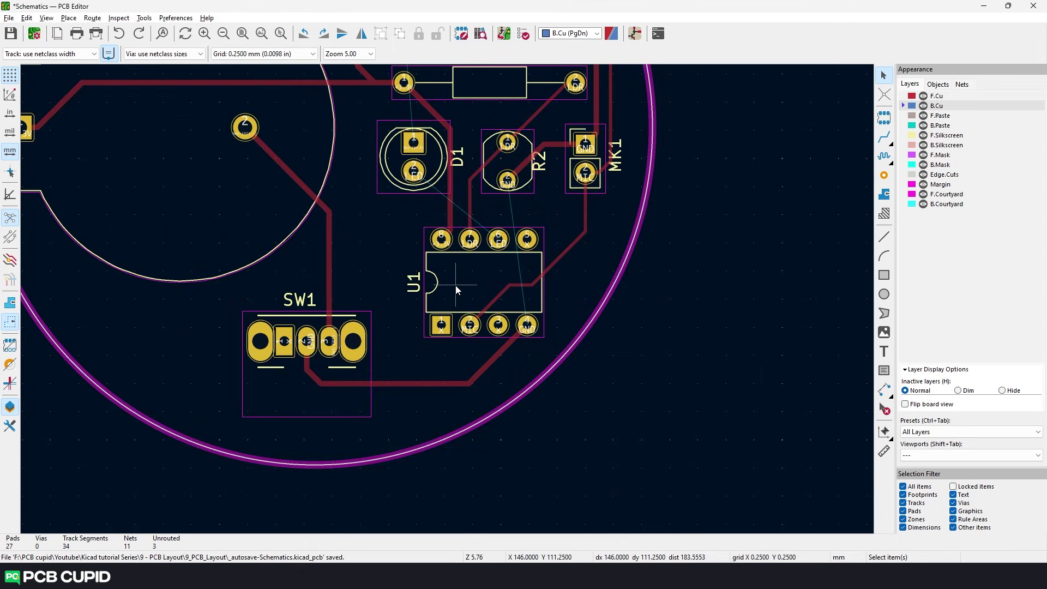
pyautogui.scroll(3, 486, 276)
pyautogui.click(883, 136)
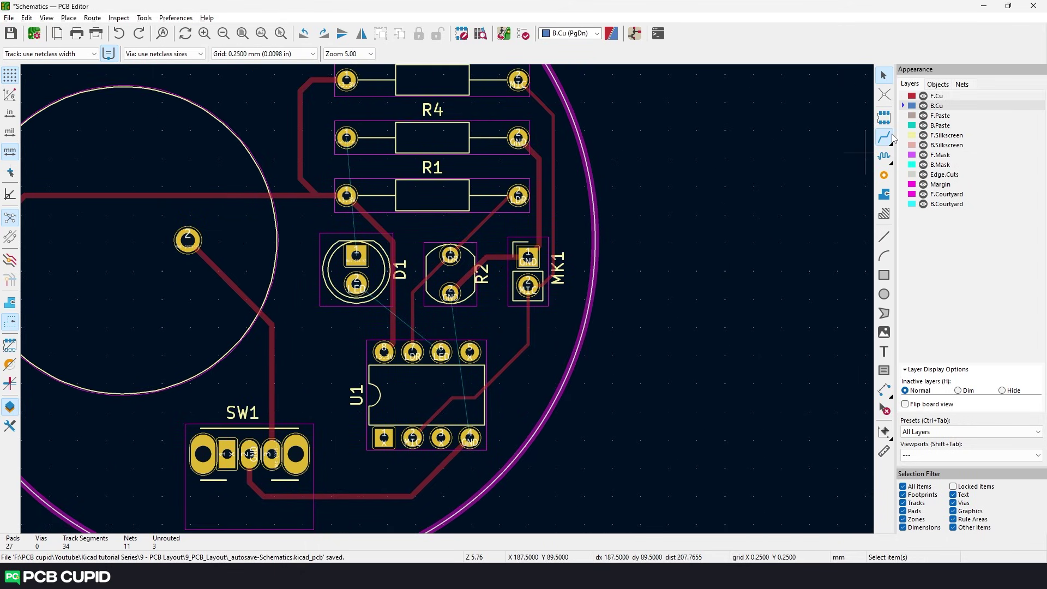
pyautogui.moveTo(467, 260); pyautogui.dragTo(572, 311, button='middle')
pyautogui.click(462, 336)
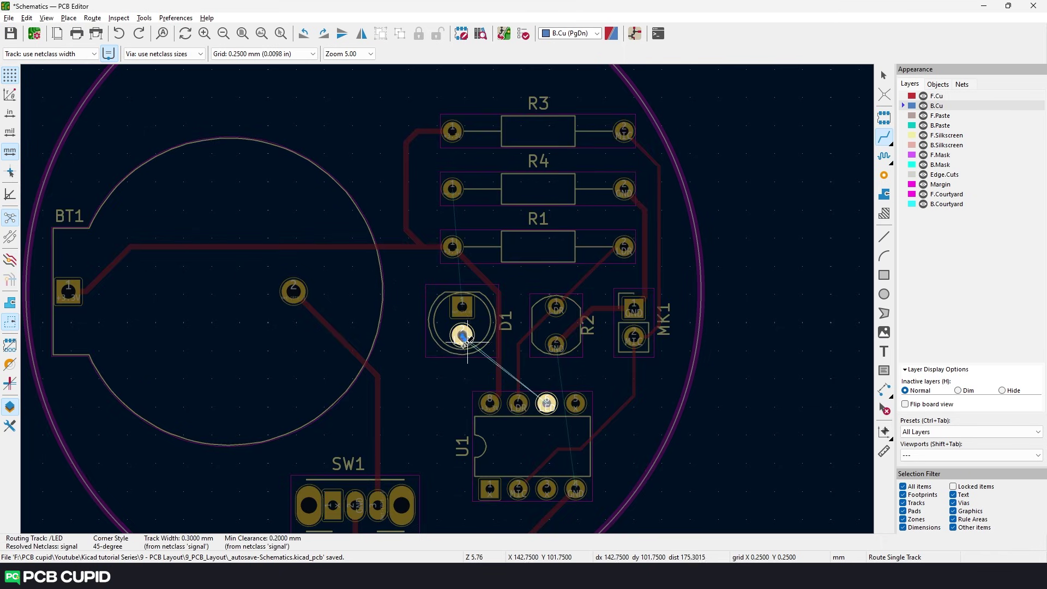
pyautogui.click(546, 402)
pyautogui.scroll(1, 462, 335)
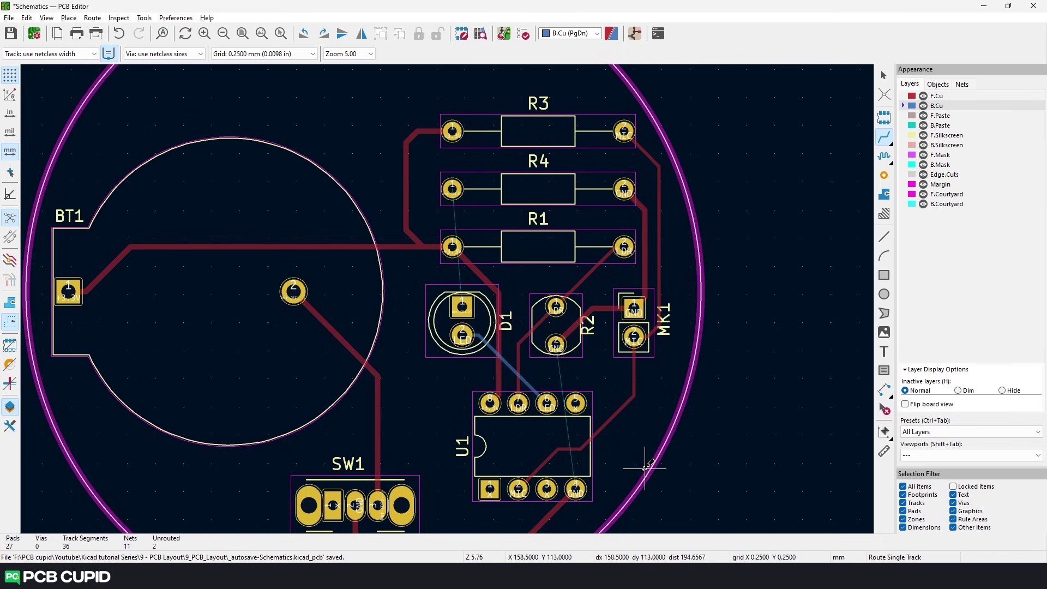
pyautogui.scroll(1, 447, 299)
pyautogui.scroll(2, 447, 299)
pyautogui.press('Escape')
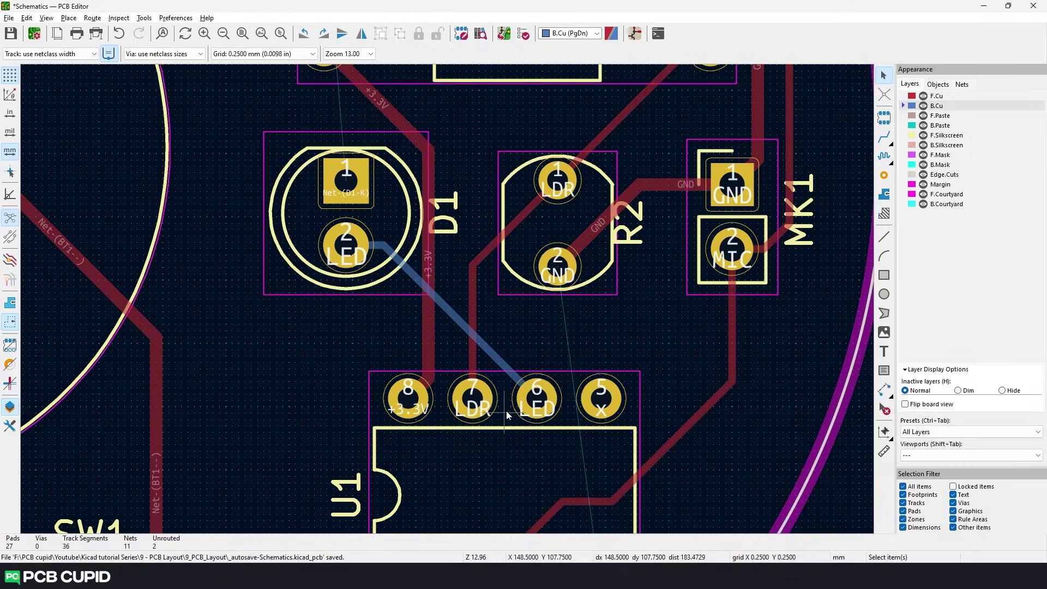
pyautogui.hotkey('alt', '3')
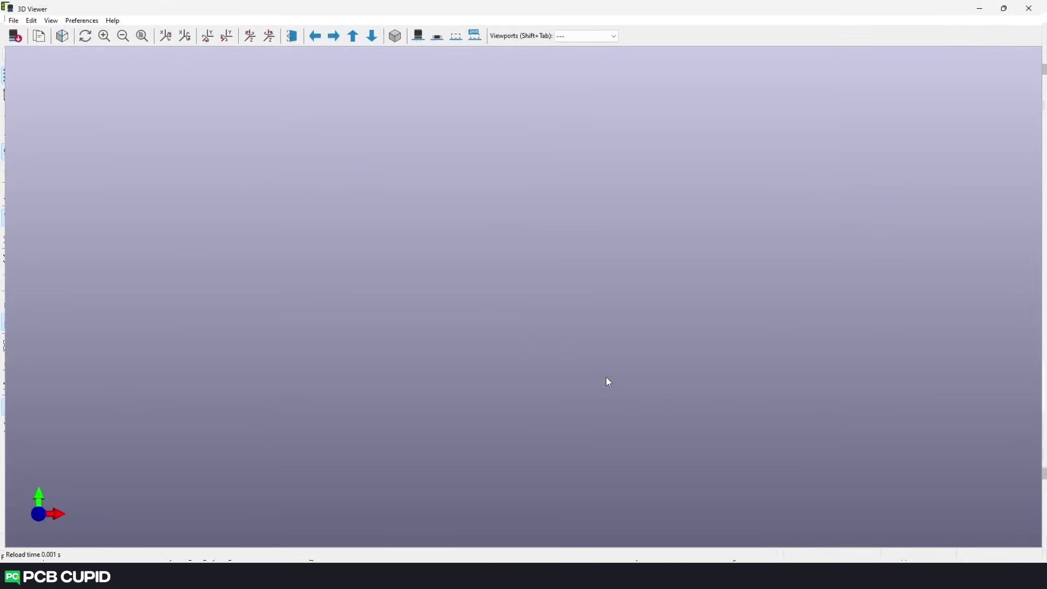
pyautogui.moveTo(658, 417)
pyautogui.mouseDown()
pyautogui.moveTo(255, 233)
pyautogui.moveTo(539, 257)
pyautogui.moveTo(711, 347)
pyautogui.moveTo(531, 309)
pyautogui.mouseUp()
pyautogui.scroll(3, 509, 180)
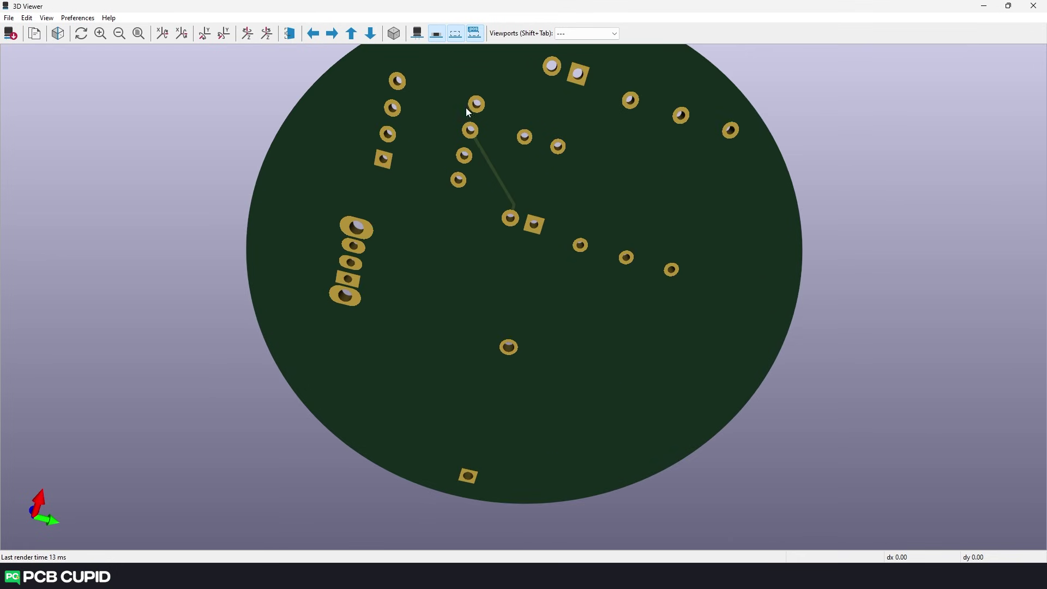
pyautogui.moveTo(568, 244)
pyautogui.mouseDown()
pyautogui.moveTo(432, 437)
pyautogui.moveTo(694, 292)
pyautogui.moveTo(572, 299)
pyautogui.mouseUp()
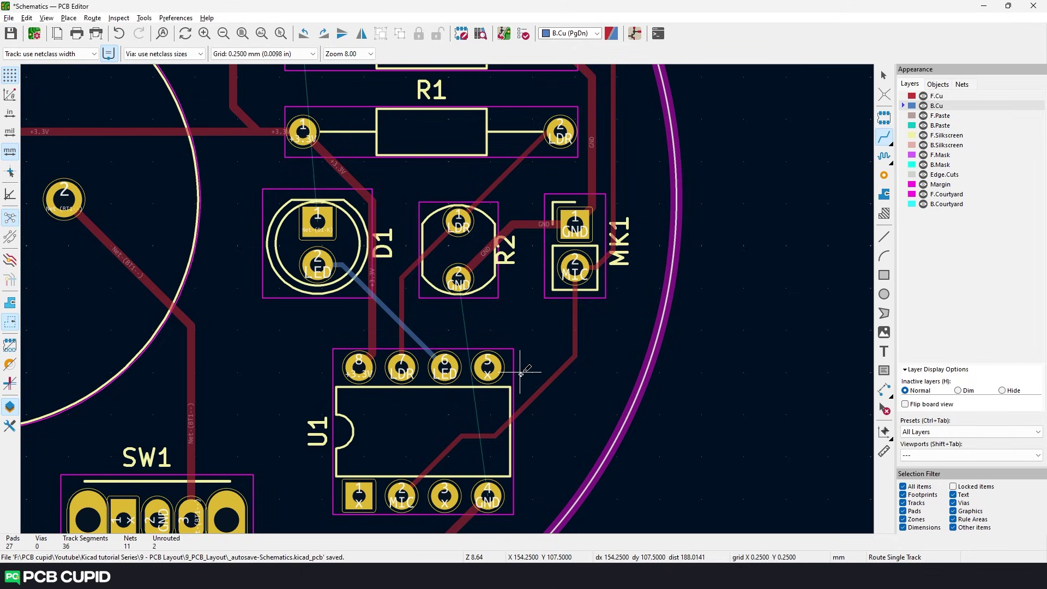
# - Lay a short B.Cu track segment starting from U1 pad 5
pyautogui.click(520, 372)
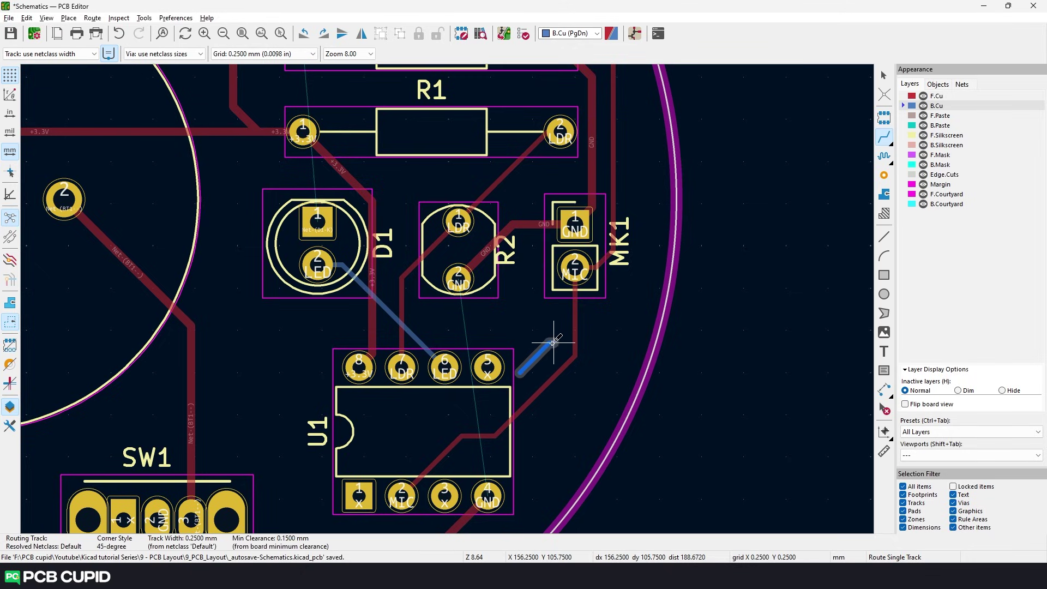
pyautogui.doubleClick(550, 339)
pyautogui.press('Escape')
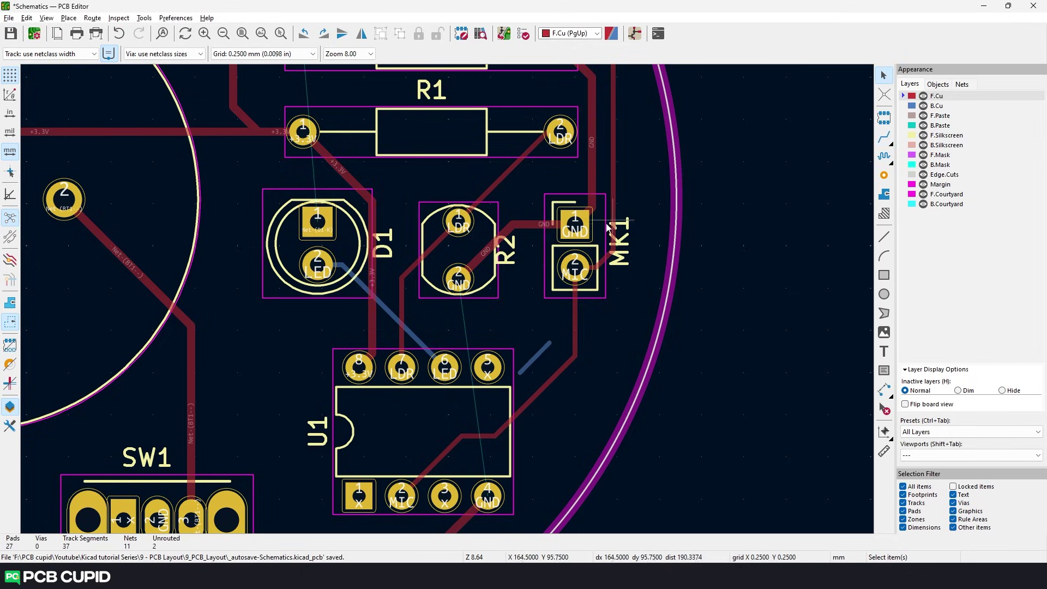
# - Start a front-copper GND track from R2 pad 2, try moving it to B.Cu, then cancel it
pyautogui.press('pageup')
pyautogui.click(467, 280)
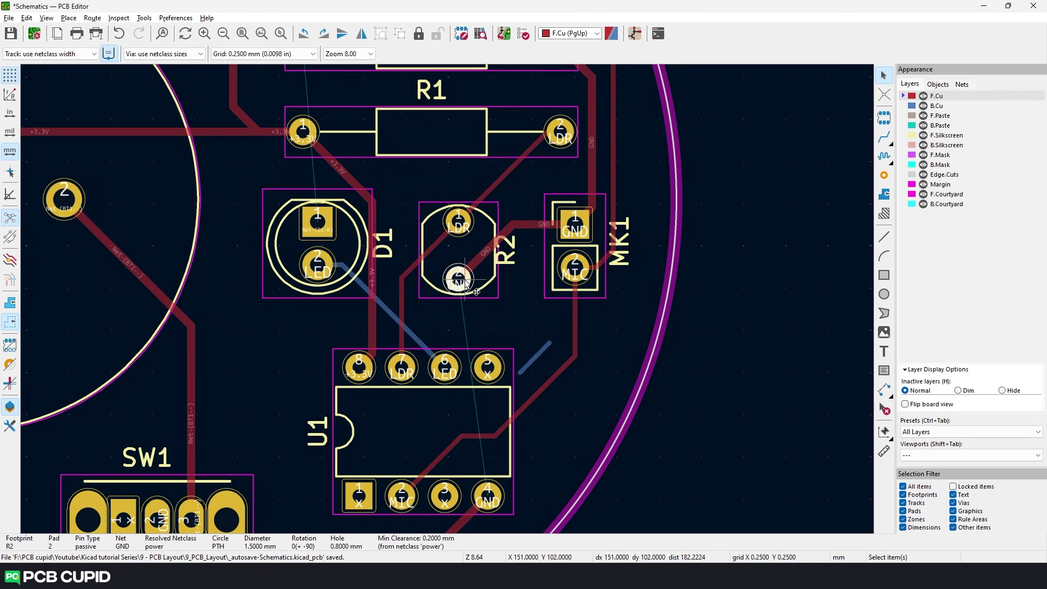
pyautogui.press('x')
pyautogui.scroll(3, 542, 355)
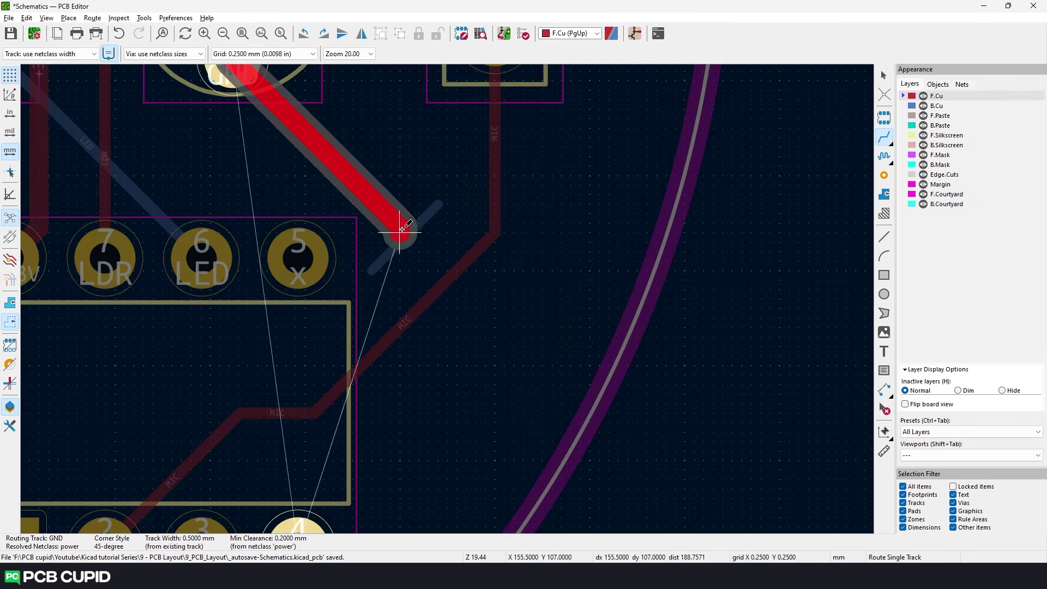
pyautogui.scroll(-2, 437, 279)
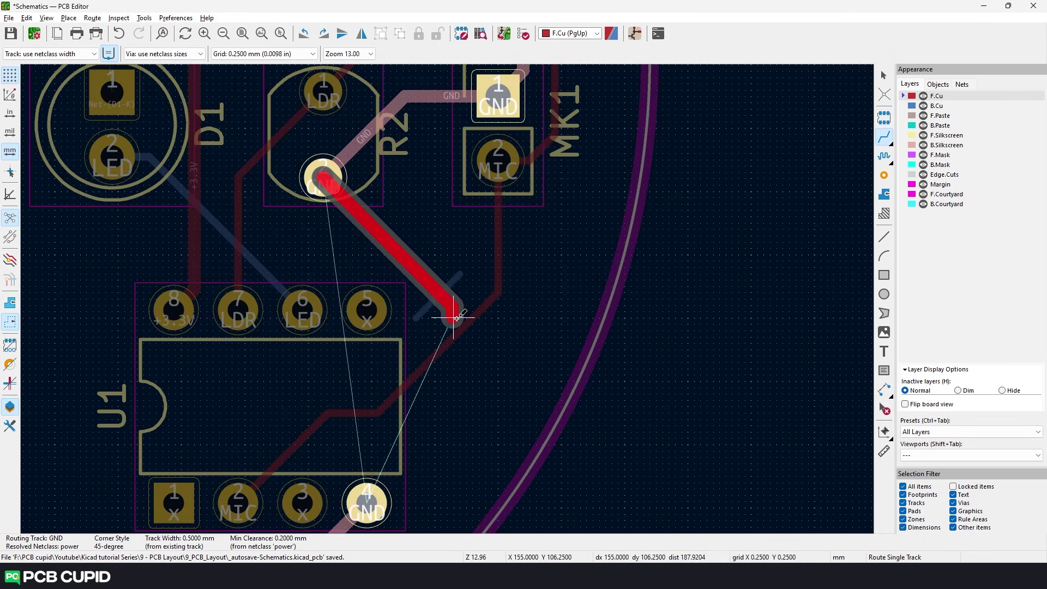
pyautogui.press('v')
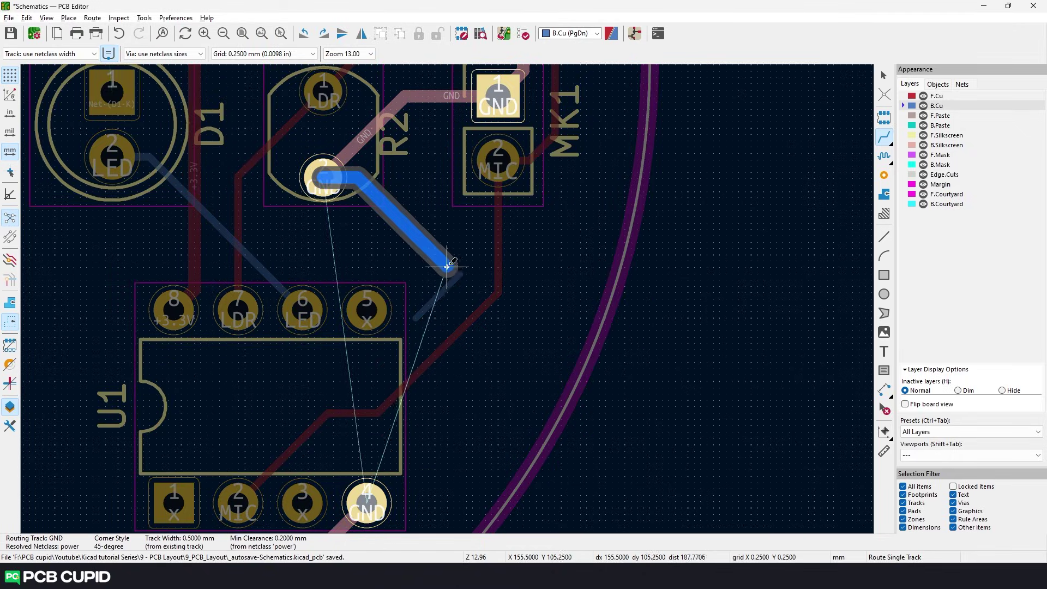
pyautogui.press('Escape')
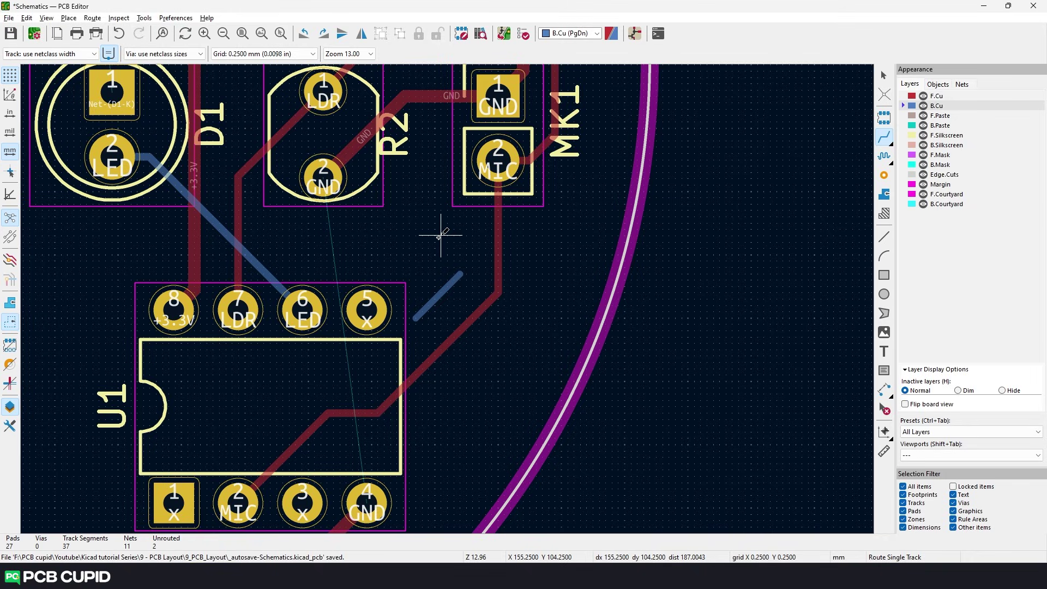
pyautogui.press('Escape')
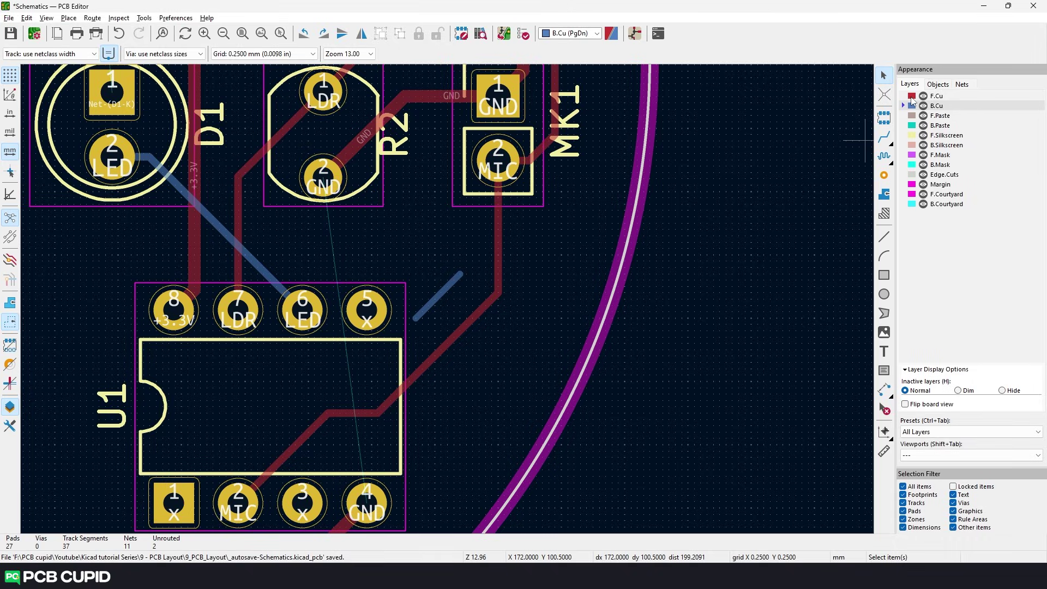
# - Restart the GND track from R2 pad 2 on F.Cu
pyautogui.click(911, 96)
pyautogui.press('x')
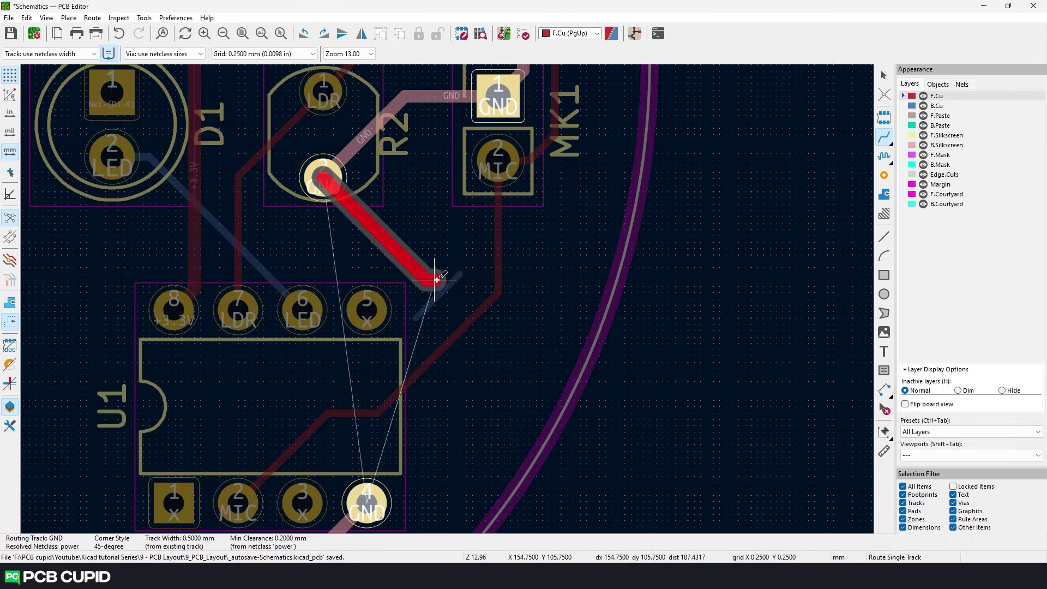
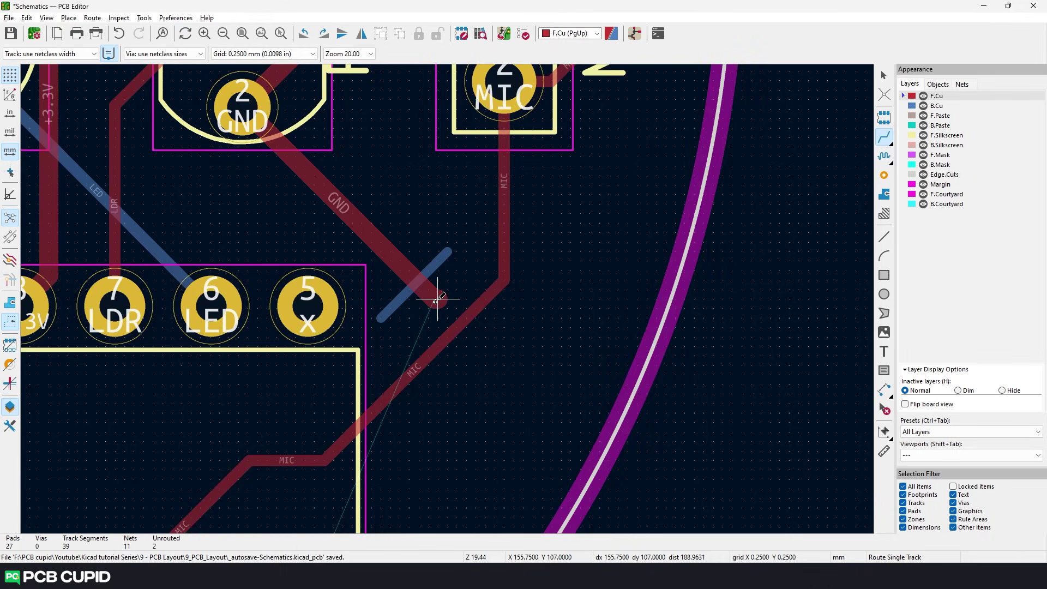
# - Place a GND via at the end of the front-layer GND track
pyautogui.press('Escape')
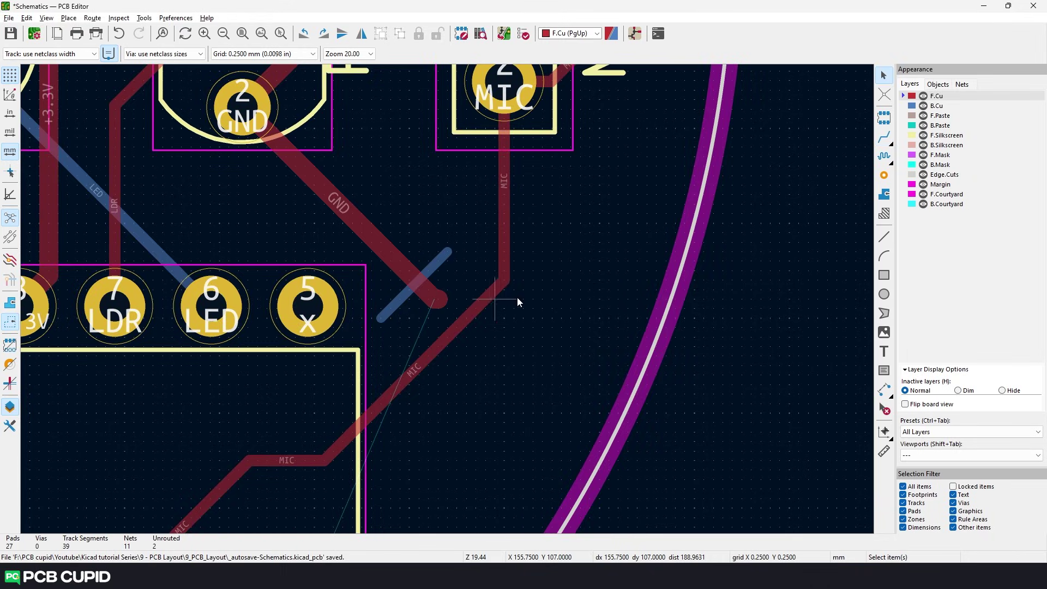
pyautogui.click(883, 177)
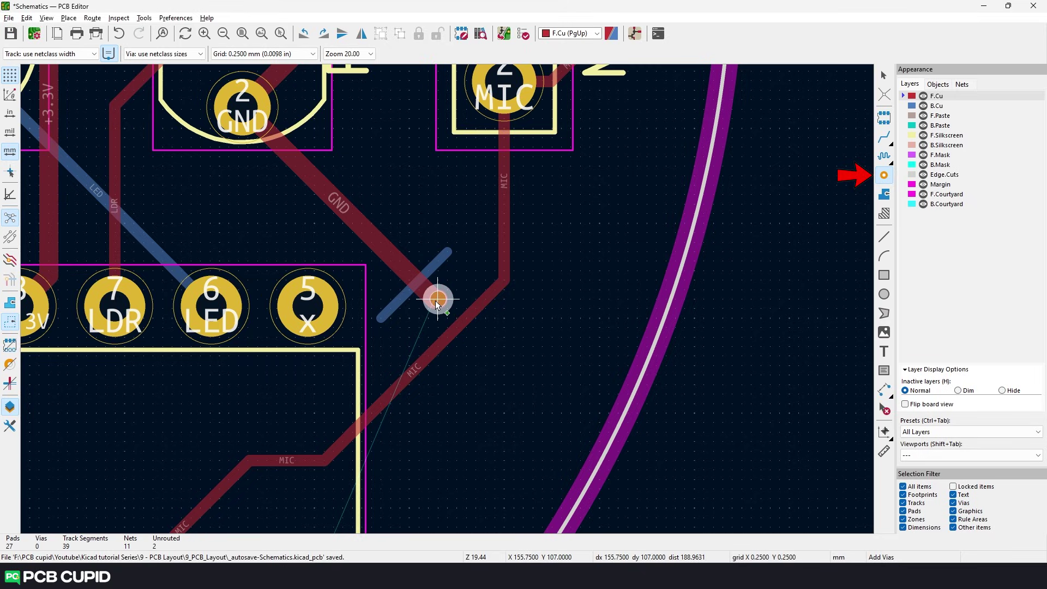
pyautogui.click(473, 286)
pyautogui.press('Escape')
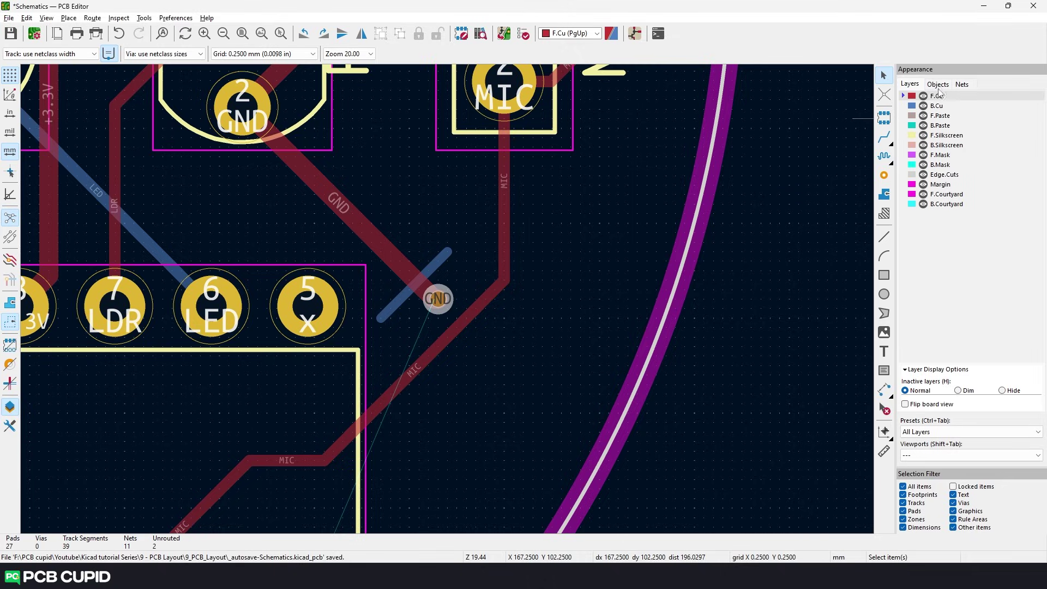
# - Route a B.Cu track from the via to U1 pad 4
pyautogui.click(908, 108)
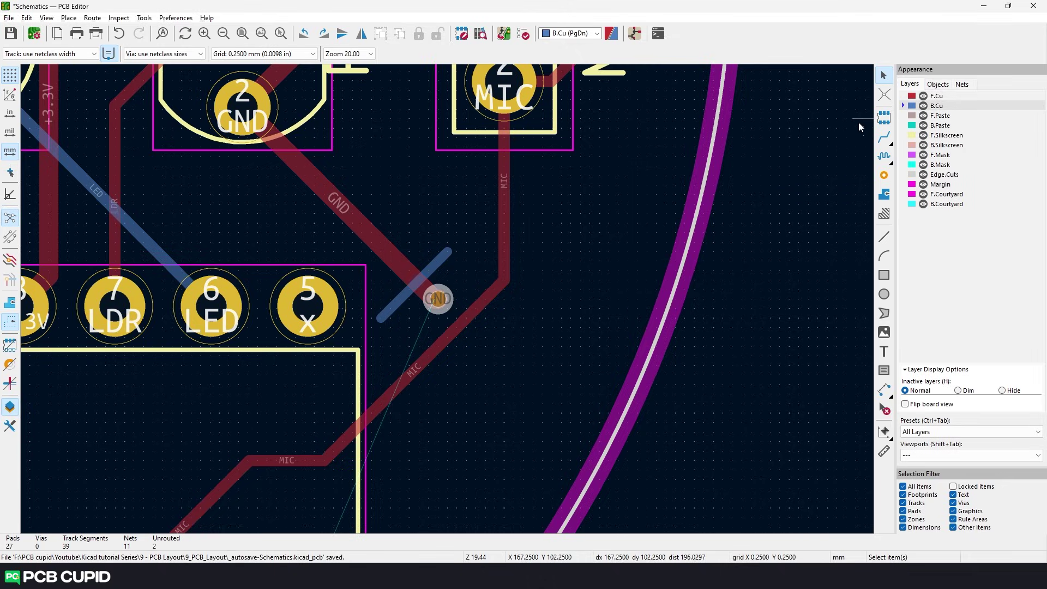
pyautogui.press('x')
pyautogui.scroll(-2, 457, 336)
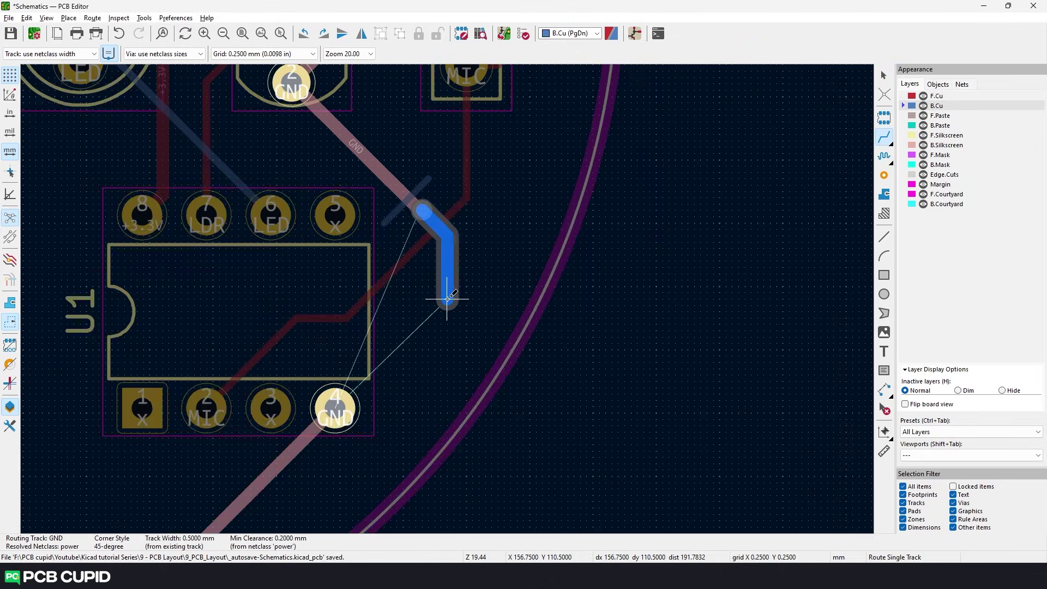
pyautogui.scroll(-2, 445, 292)
pyautogui.click(386, 351)
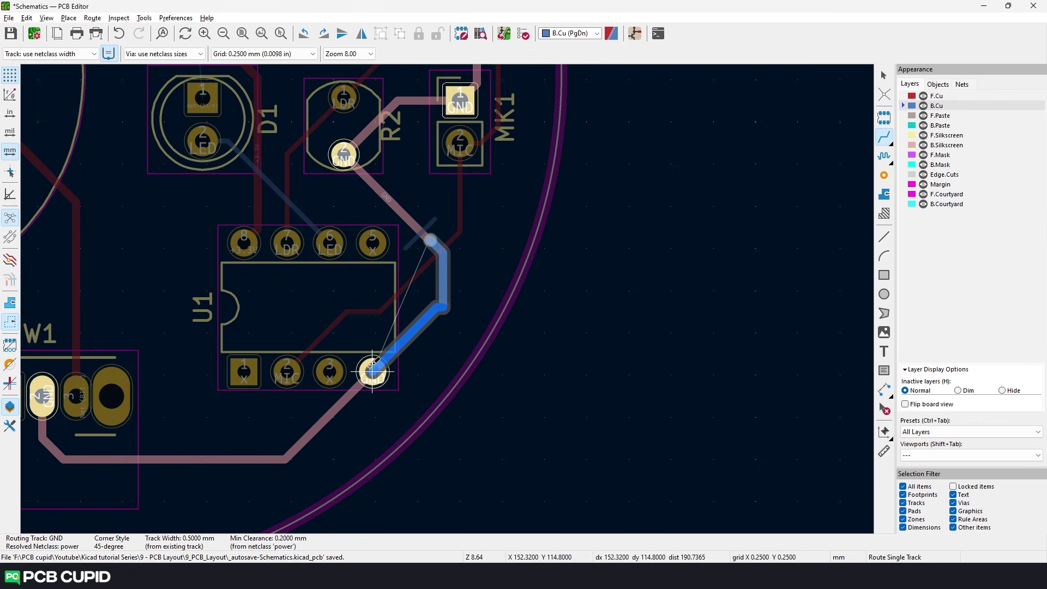
pyautogui.press('Escape')
pyautogui.scroll(4, 441, 242)
pyautogui.scroll(-1, 483, 351)
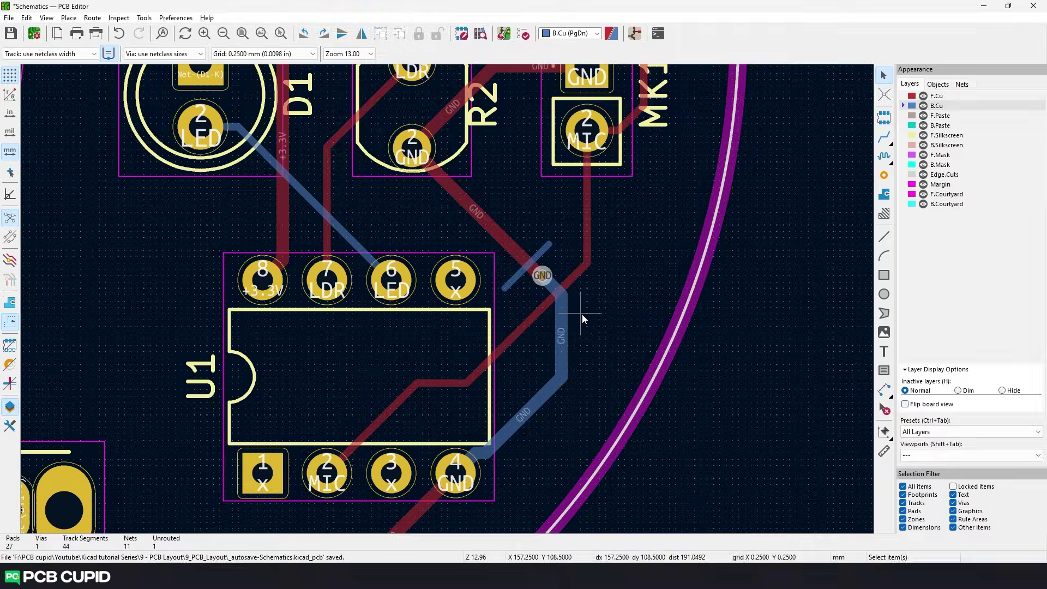
pyautogui.hotkey('alt', '3')
pyautogui.moveTo(472, 375); pyautogui.dragTo(472, 242, button='middle')
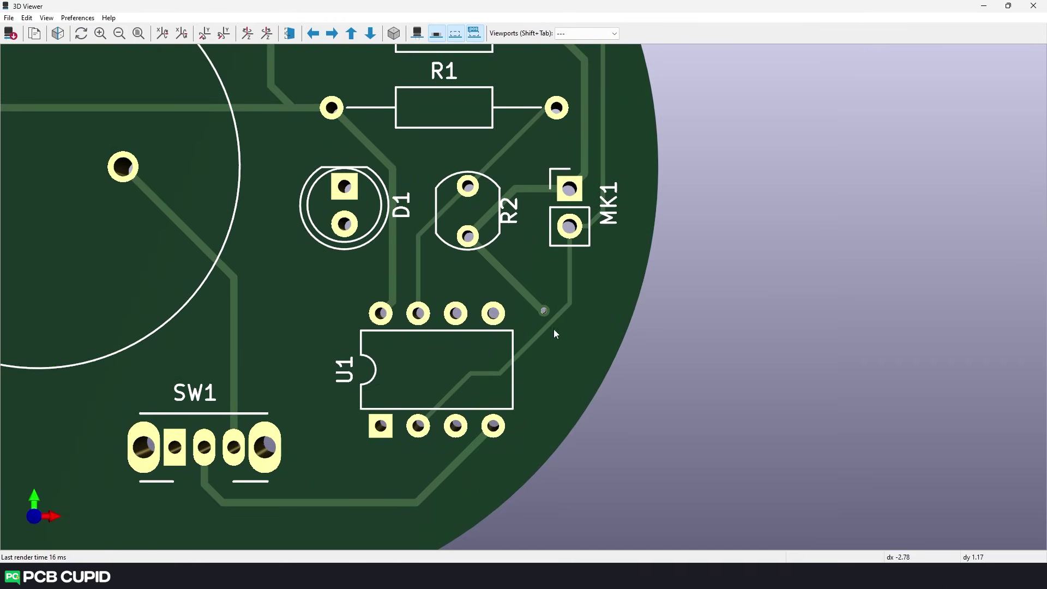
pyautogui.moveTo(549, 330); pyautogui.dragTo(486, 63)
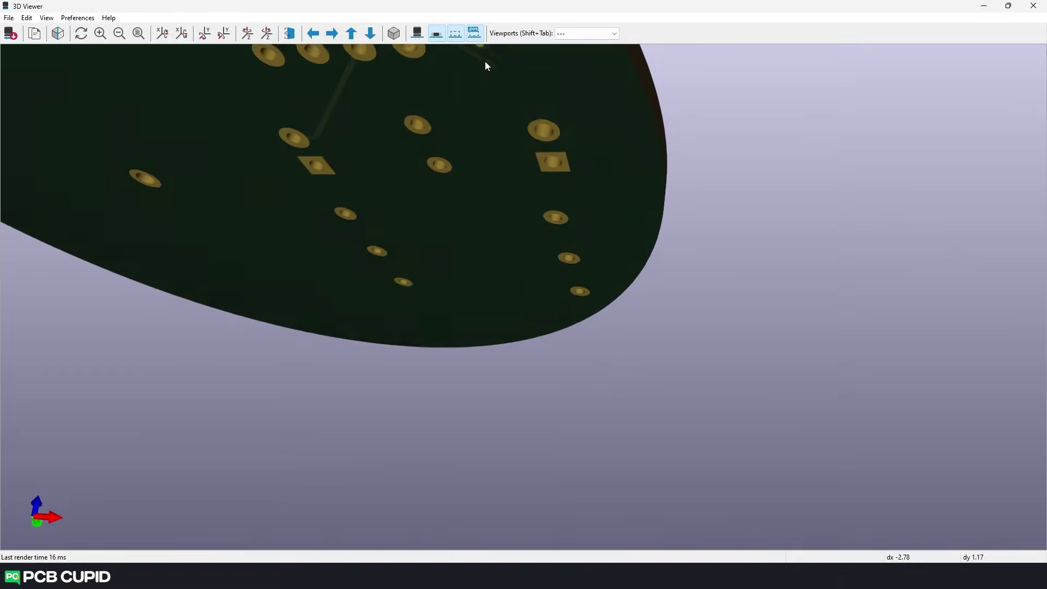
pyautogui.hotkey('shift', 'z')
pyautogui.moveTo(569, 113); pyautogui.dragTo(575, 390, button='middle')
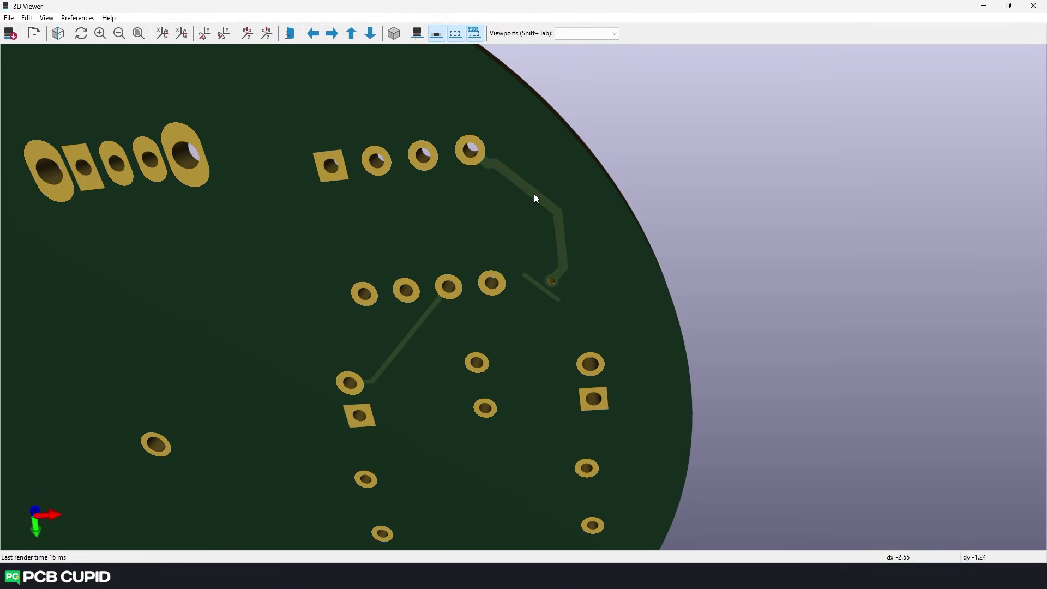
pyautogui.scroll(-5, 512, 205)
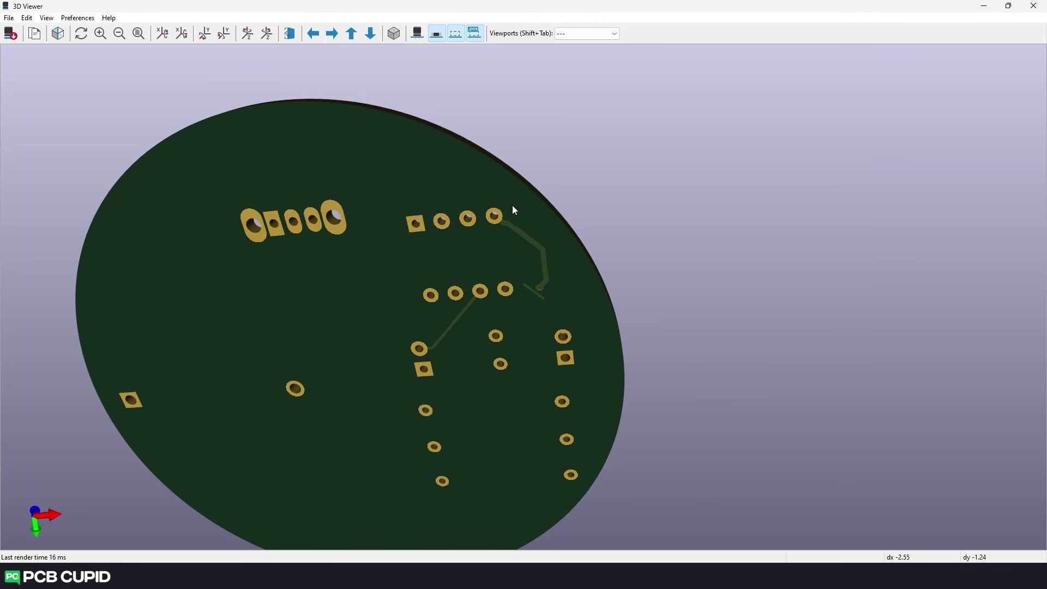
pyautogui.moveTo(517, 266); pyautogui.dragTo(293, 443)
pyautogui.moveTo(228, 459); pyautogui.dragTo(374, 328, button='middle')
pyautogui.scroll(-2, 373, 327)
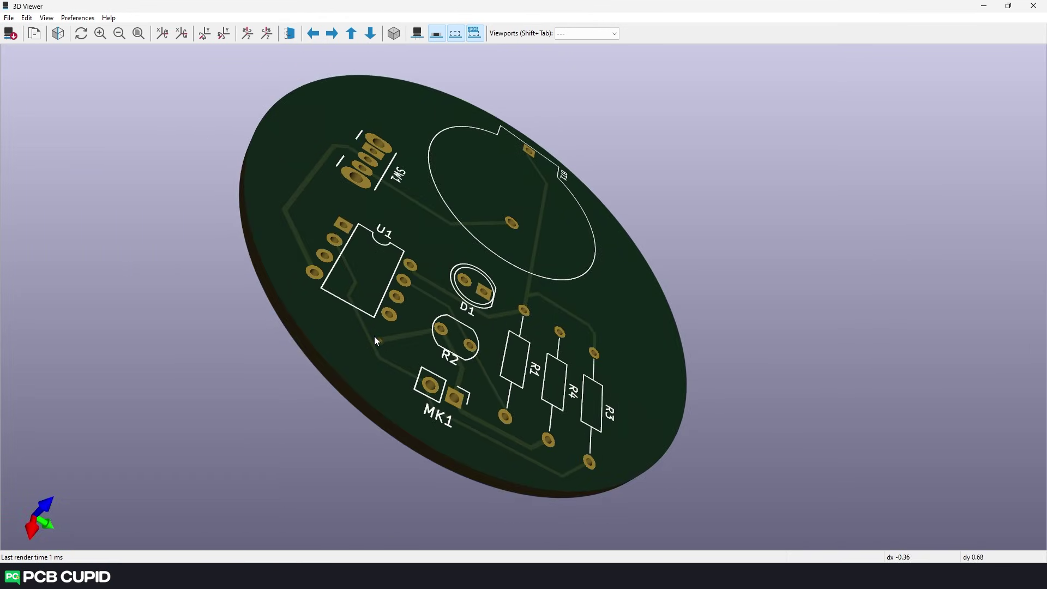
pyautogui.moveTo(374, 336); pyautogui.dragTo(348, 351)
pyautogui.moveTo(380, 226)
pyautogui.mouseDown()
pyautogui.moveTo(467, 415)
pyautogui.moveTo(359, 174)
pyautogui.moveTo(315, 128)
pyautogui.moveTo(533, 442)
pyautogui.moveTo(598, 351)
pyautogui.moveTo(461, 331)
pyautogui.mouseUp()
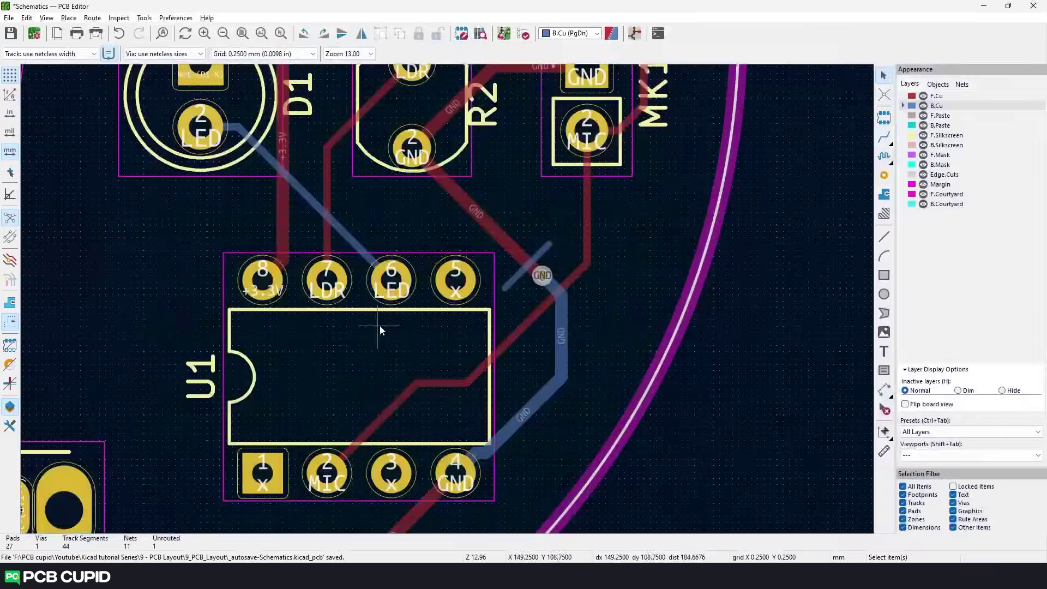
# - Delete the front-layer GND track to R2 and the short stub at the via
pyautogui.click(499, 225)
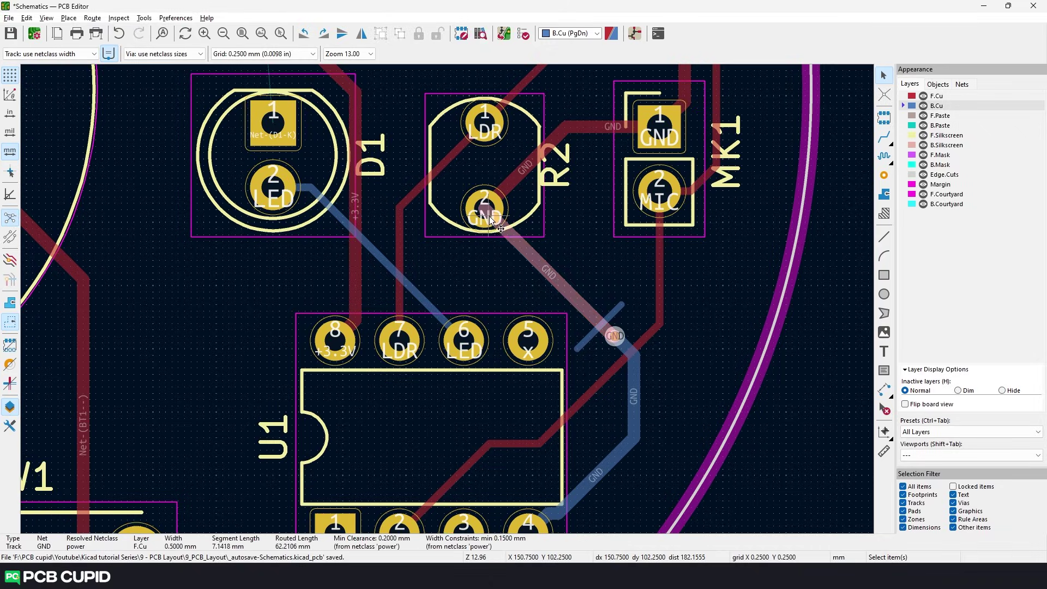
pyautogui.keyDown('shift'); pyautogui.hscroll(1, 491, 246); pyautogui.keyUp('shift')
pyautogui.press('Delete')
pyautogui.click(560, 348)
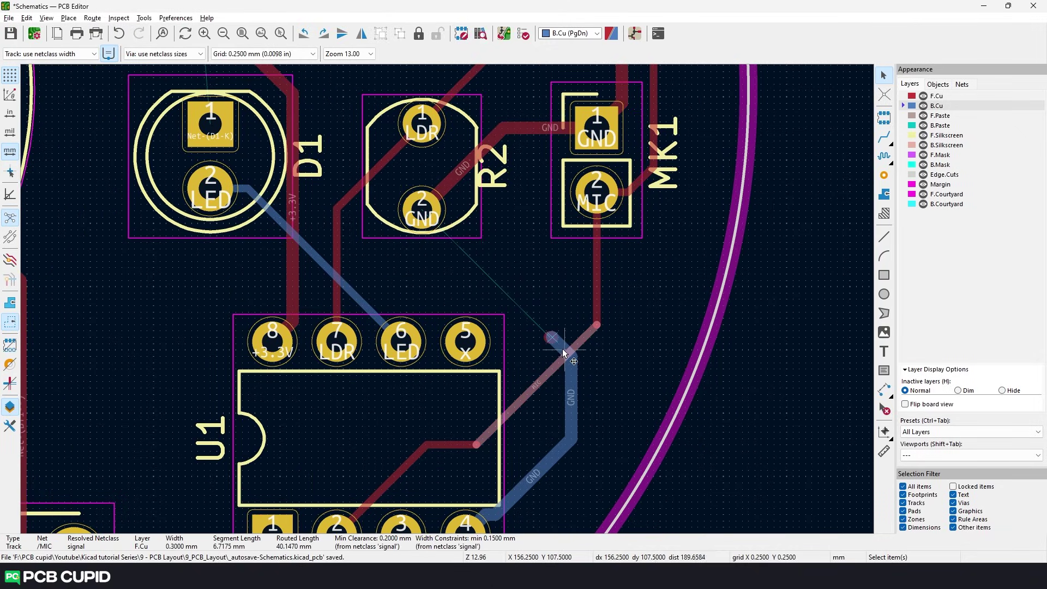
pyautogui.press('Delete')
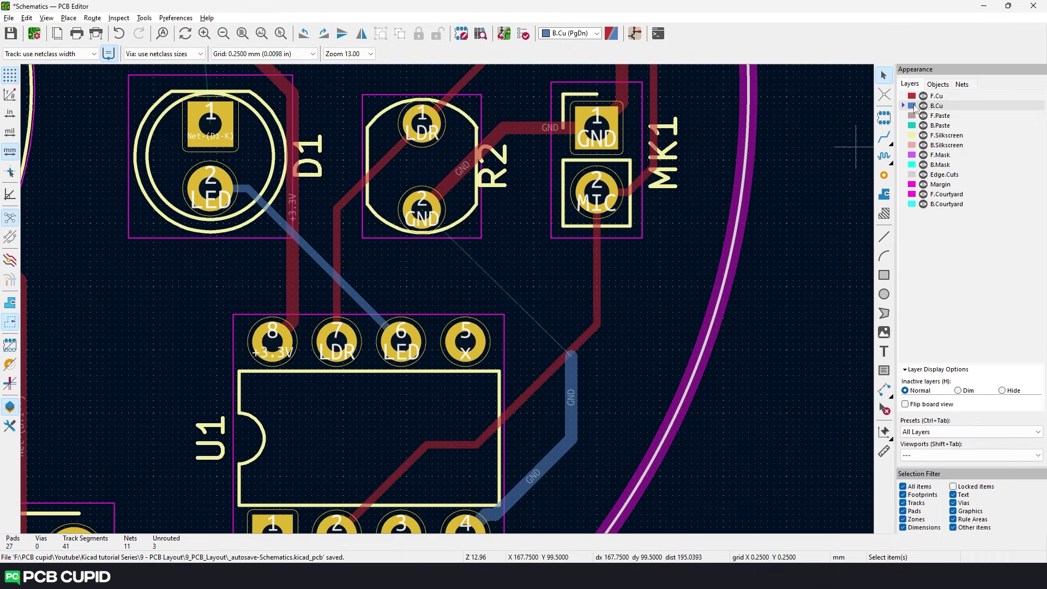
# - Route a back-layer GND track from the via area to R2's GND pad
pyautogui.click(885, 138)
pyautogui.click(571, 356)
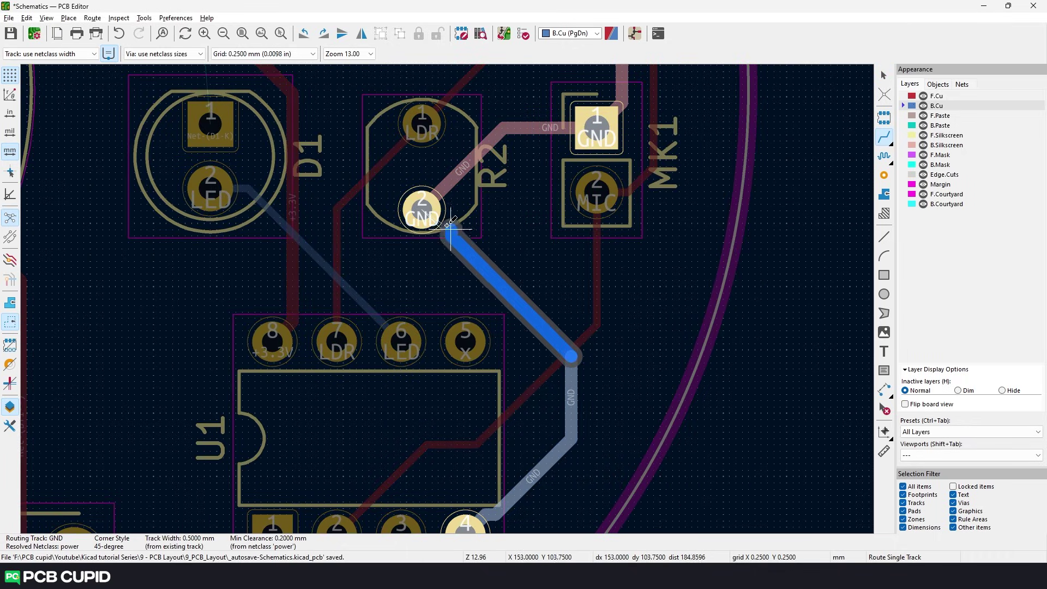
pyautogui.click(450, 225)
pyautogui.scroll(-2, 449, 225)
# - View the board in 3D and orbit it to check the routing without the via
pyautogui.hotkey('alt', '3')
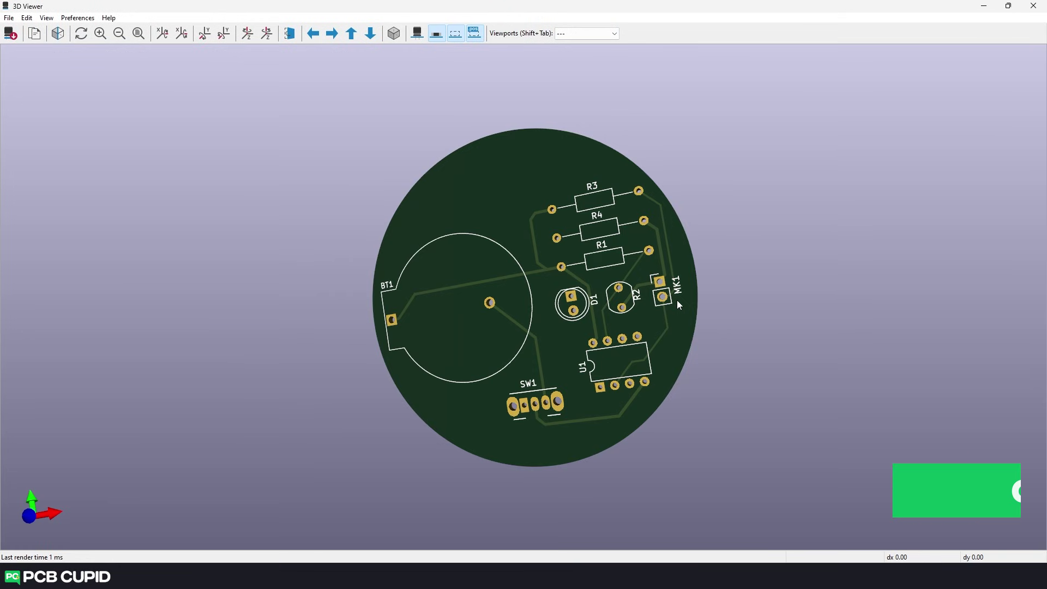
pyautogui.moveTo(721, 337)
pyautogui.mouseDown()
pyautogui.moveTo(240, 350)
pyautogui.moveTo(849, 338)
pyautogui.mouseUp()
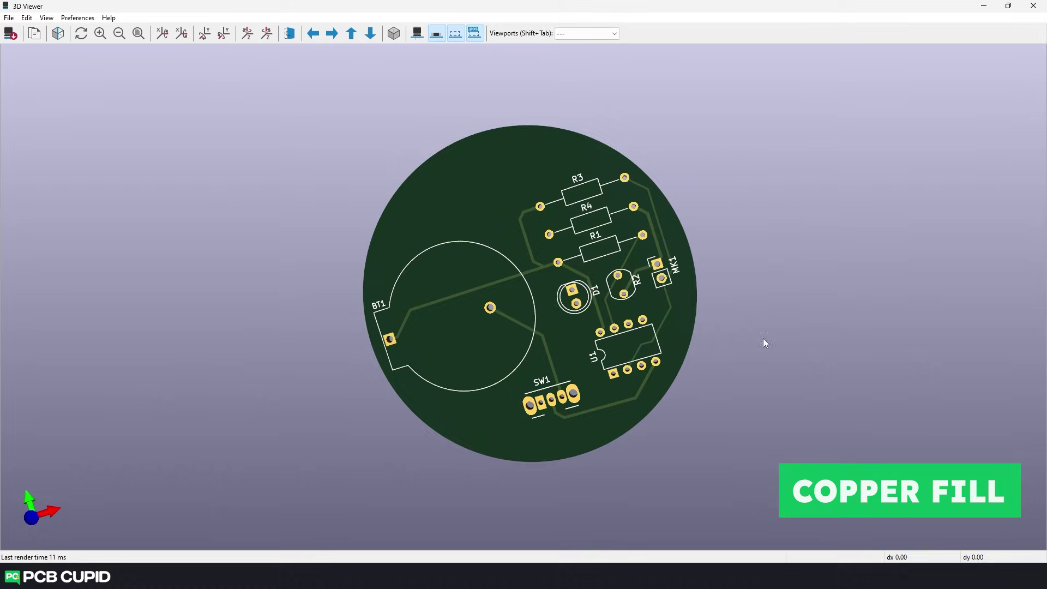
pyautogui.moveTo(763, 343); pyautogui.dragTo(412, 227)
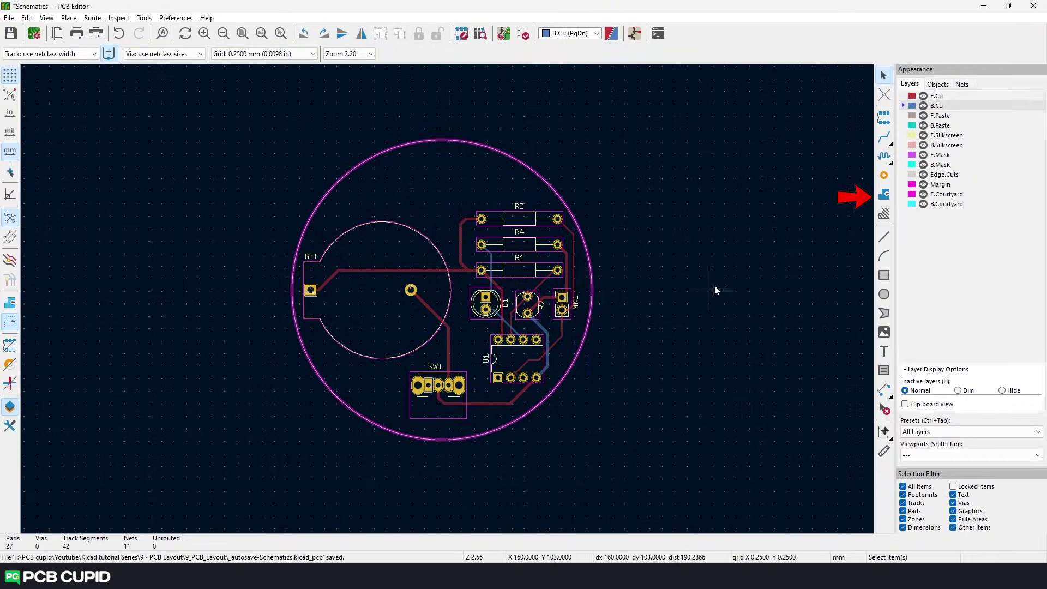
# - Start a filled zone on F.Cu and B.Cu connected to the GND net and confirm its properties
pyautogui.click(884, 194)
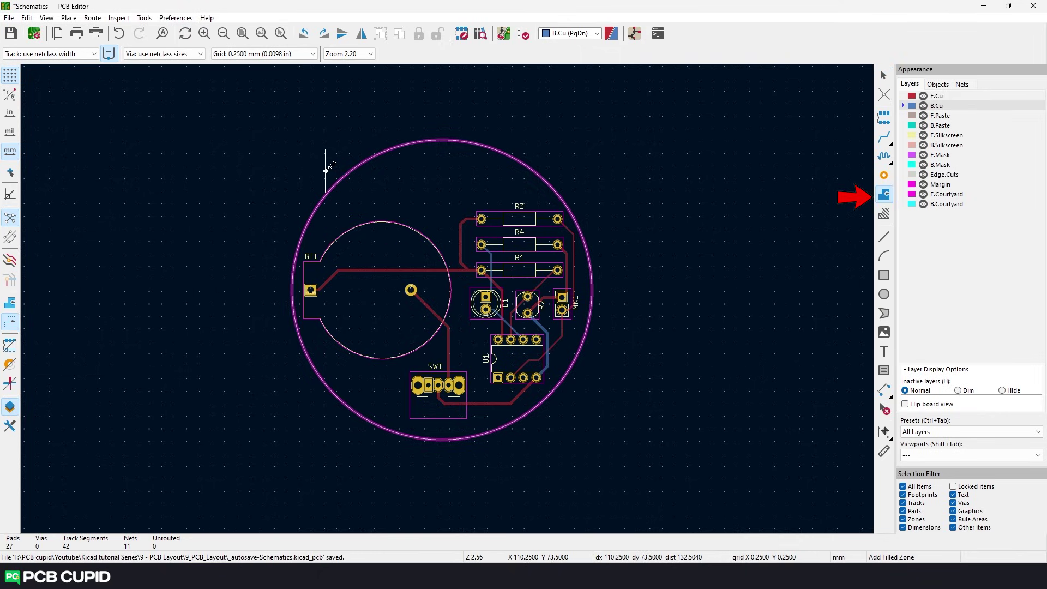
pyautogui.click(324, 169)
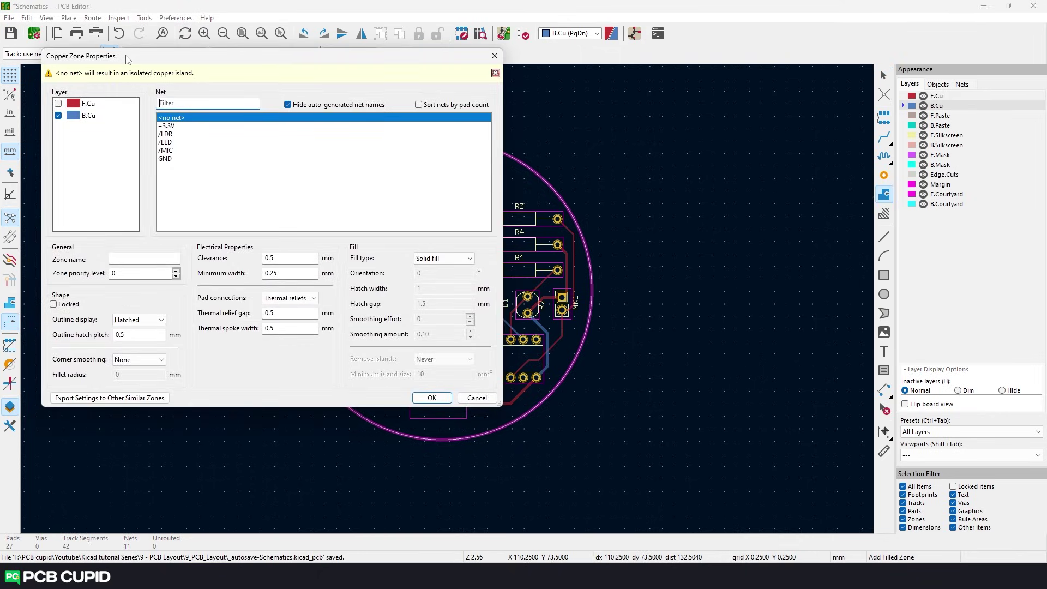
pyautogui.moveTo(128, 61); pyautogui.dragTo(293, 134)
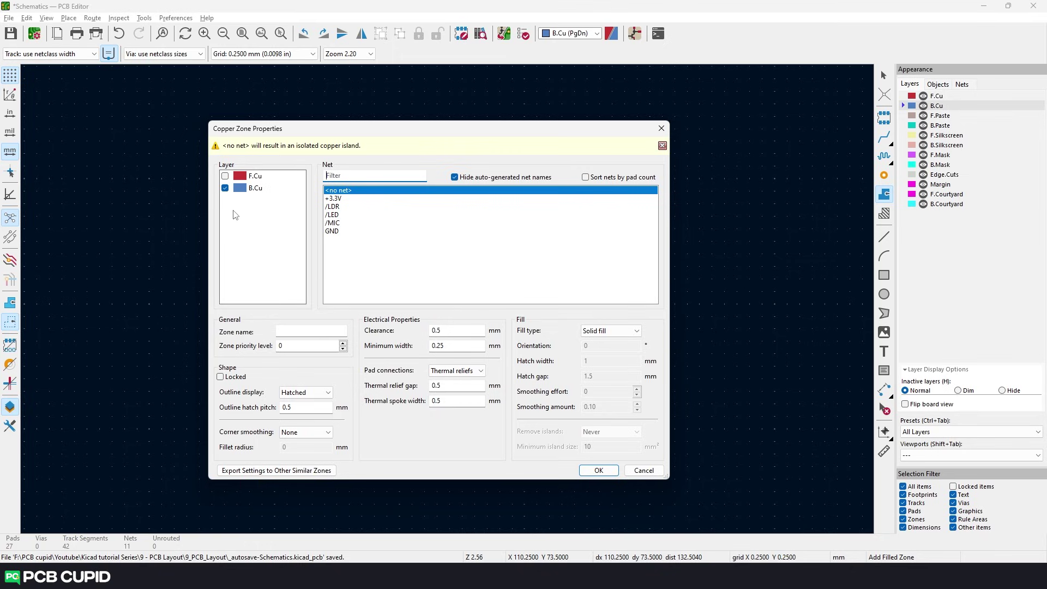
pyautogui.click(226, 176)
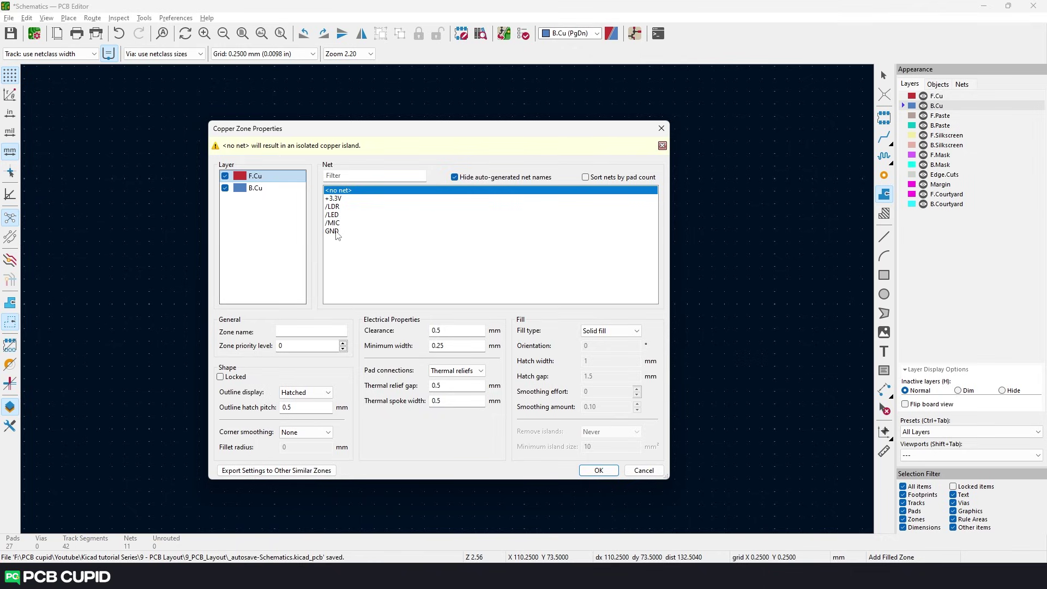
pyautogui.click(336, 234)
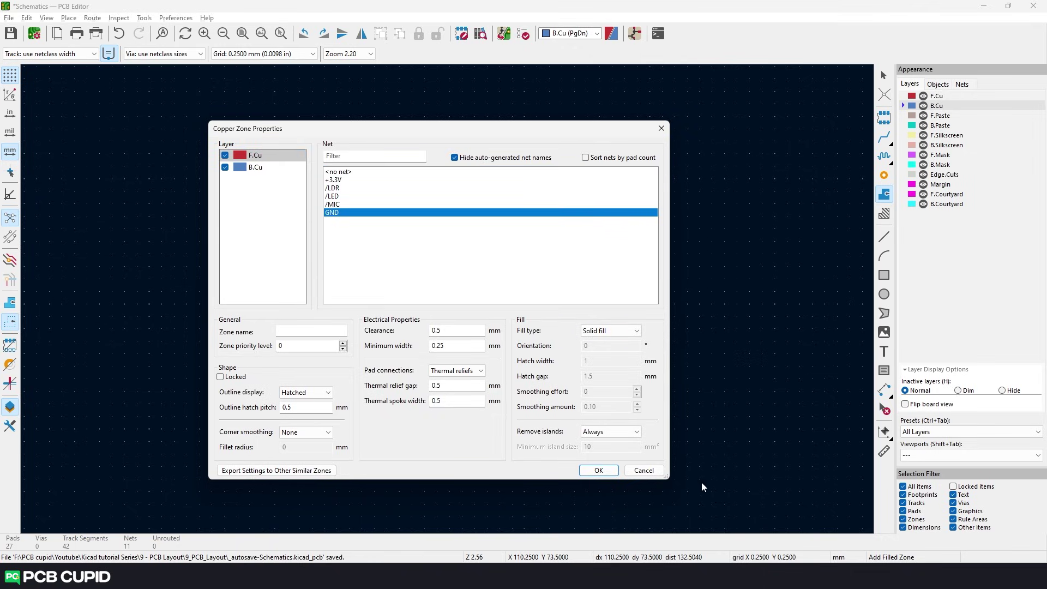
pyautogui.click(598, 470)
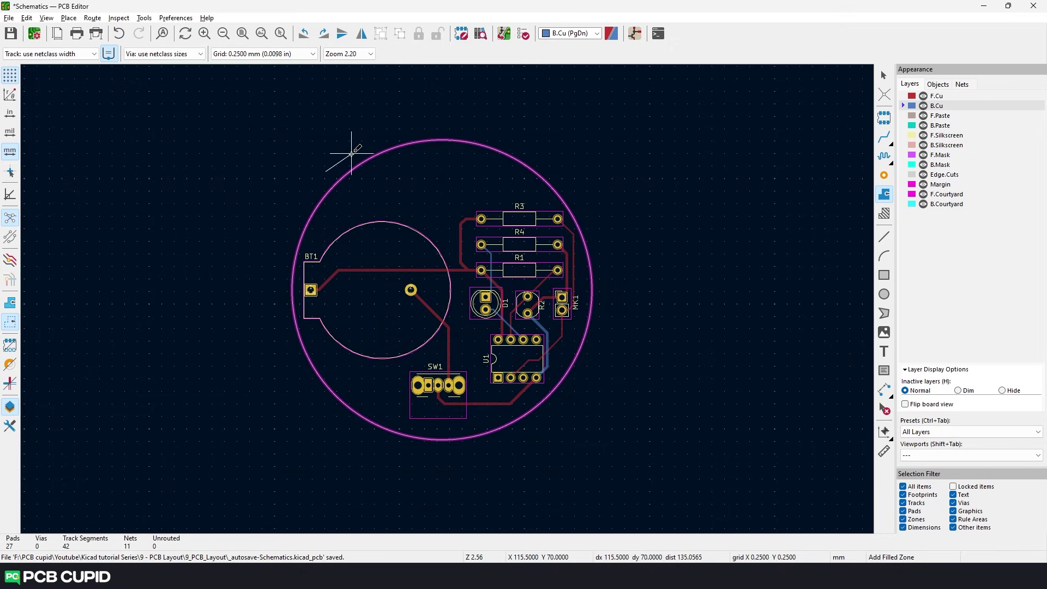
# - Draw the zone outline around the whole circular board edge and close it to fill with copper
pyautogui.click(422, 131)
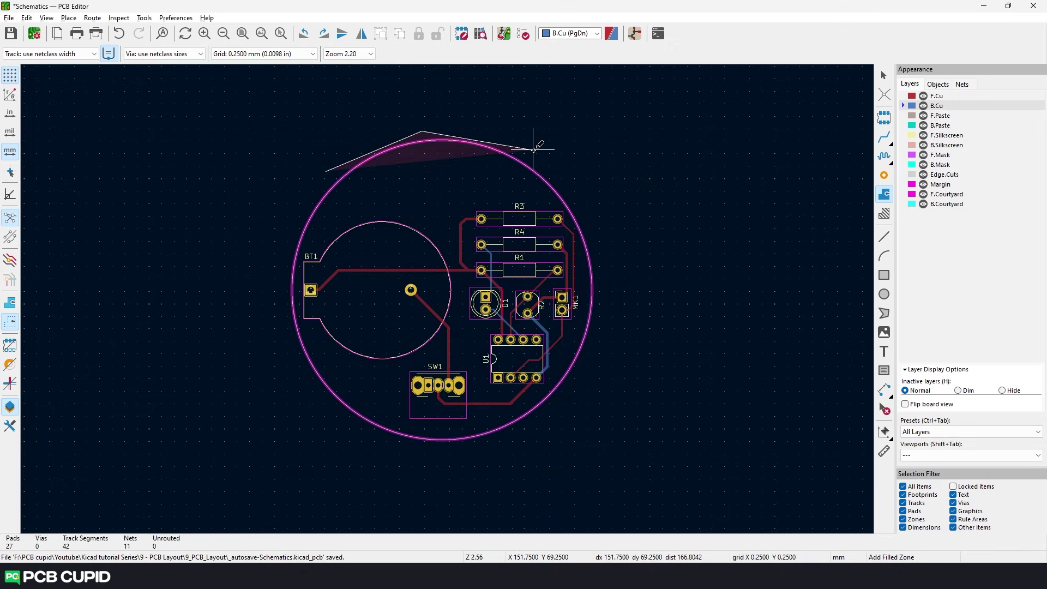
pyautogui.click(522, 151)
pyautogui.click(580, 211)
pyautogui.click(600, 288)
pyautogui.click(586, 361)
pyautogui.click(532, 424)
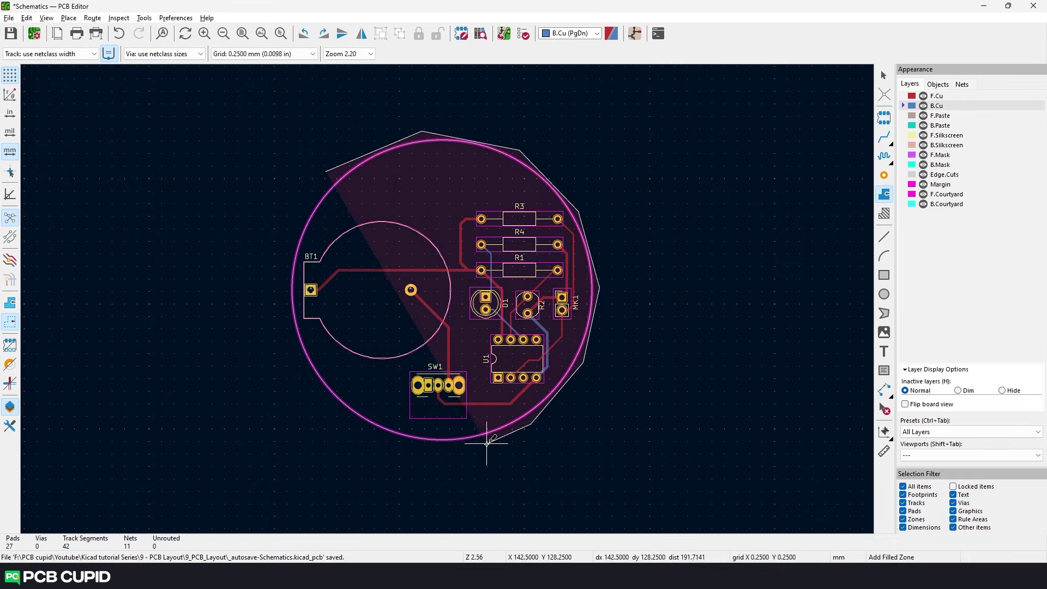
pyautogui.click(453, 444)
pyautogui.click(370, 436)
pyautogui.click(294, 357)
pyautogui.click(282, 263)
pyautogui.doubleClick(315, 184)
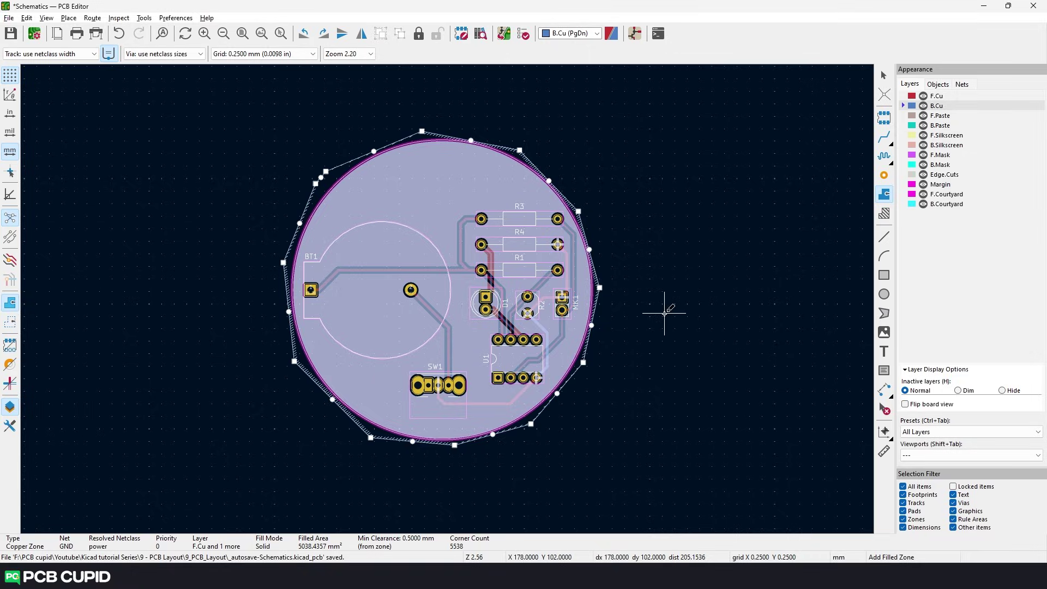
# - View the copper-poured board in 3D and turn it to the top side
pyautogui.hotkey('alt', '3')
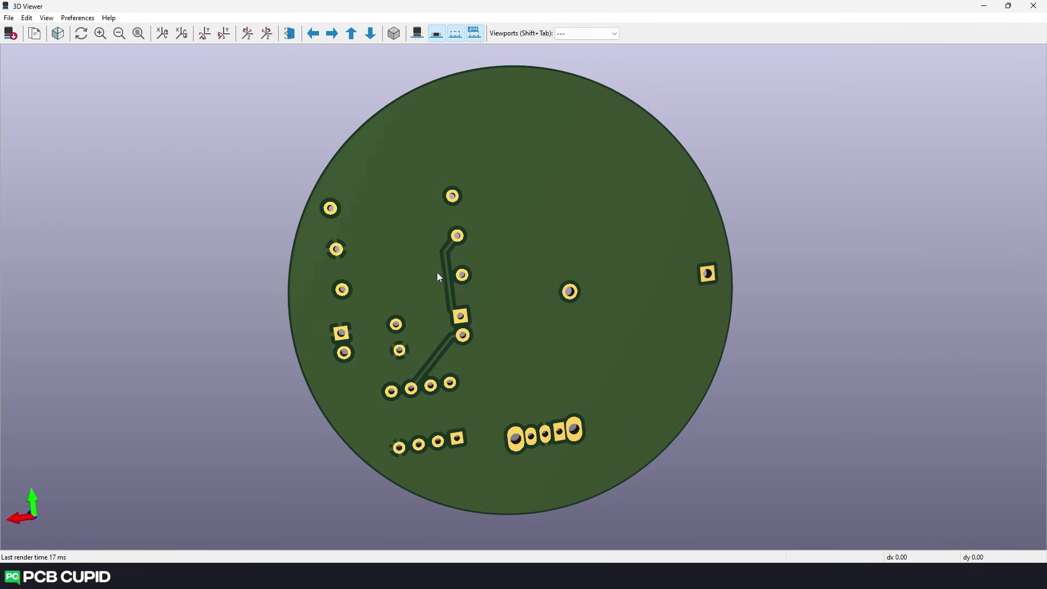
pyautogui.press('z')
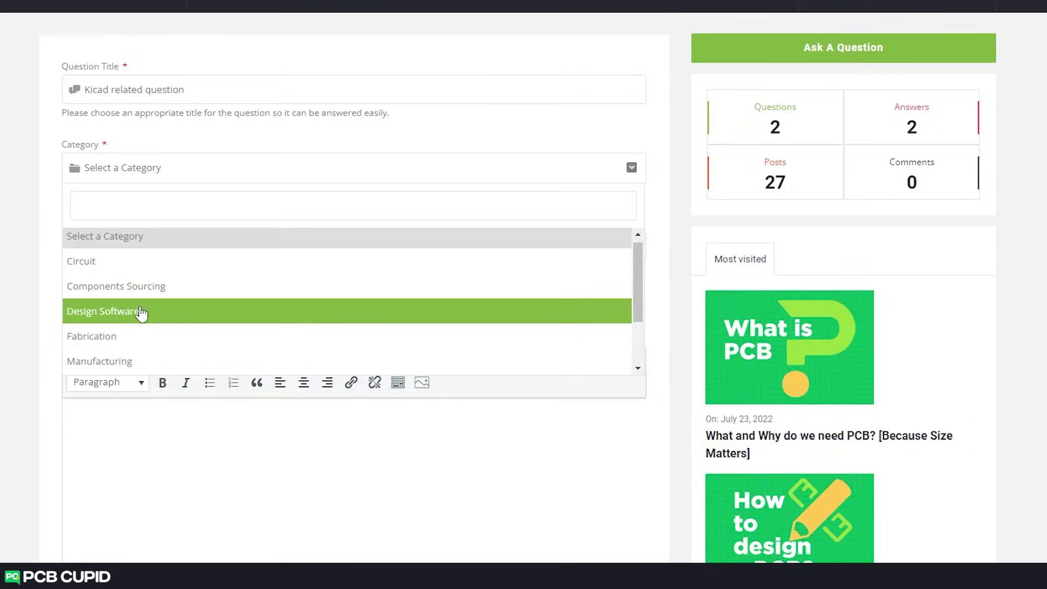
# - Choose category Design Software, add tags kicad and electronics, and begin the question details
pyautogui.click(139, 316)
pyautogui.click(139, 243)
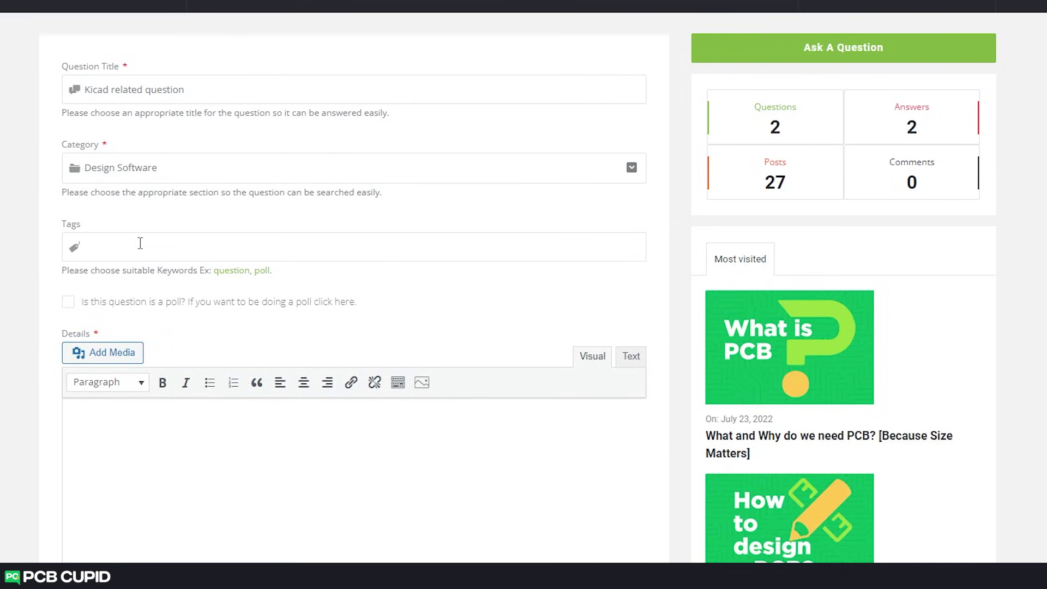
pyautogui.write('j')
pyautogui.press('BackSpace')
pyautogui.write('kicad e')
pyautogui.write('l')
pyautogui.press('BackSpace')
pyautogui.press('BackSpace')
pyautogui.press('BackSpace')
pyautogui.press('Return')
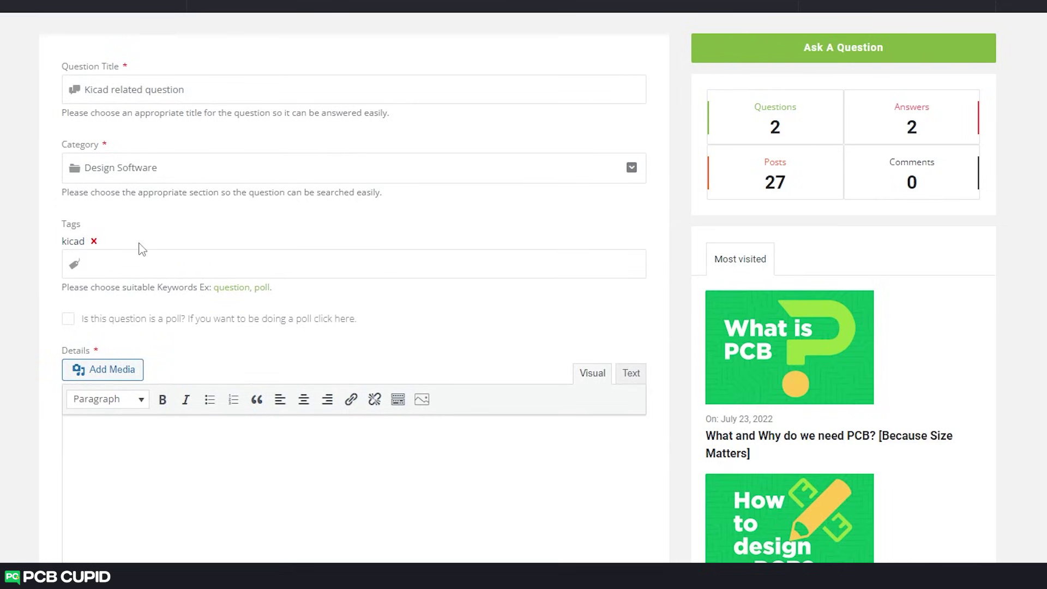
pyautogui.write('electronics')
pyautogui.press('Return')
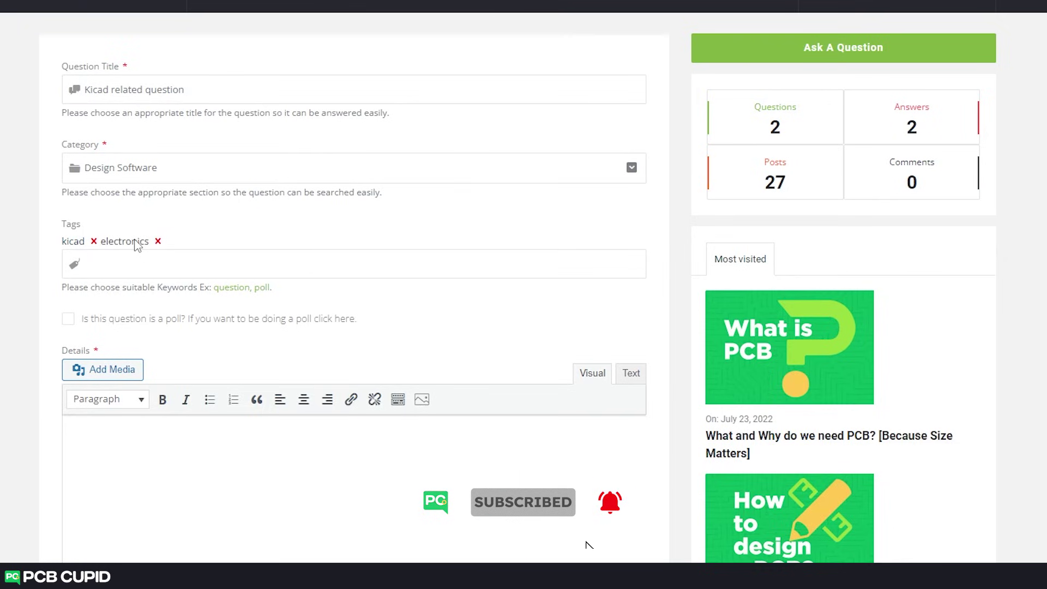
pyautogui.scroll(-1, 136, 246)
pyautogui.scroll(-2, 136, 246)
pyautogui.click(153, 276)
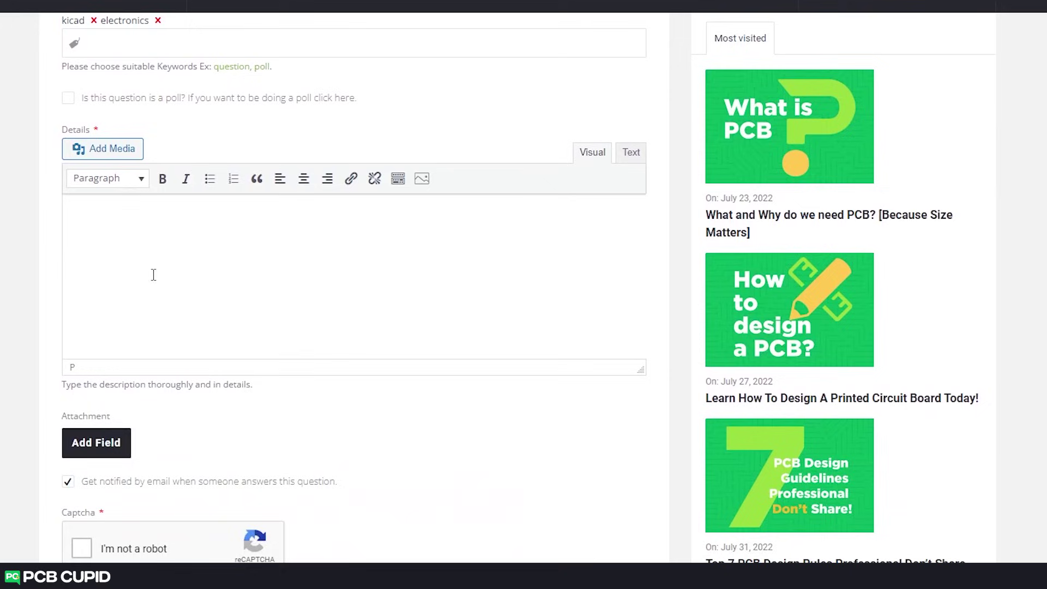
pyautogui.write('How to ')
pyautogui.write('install k')
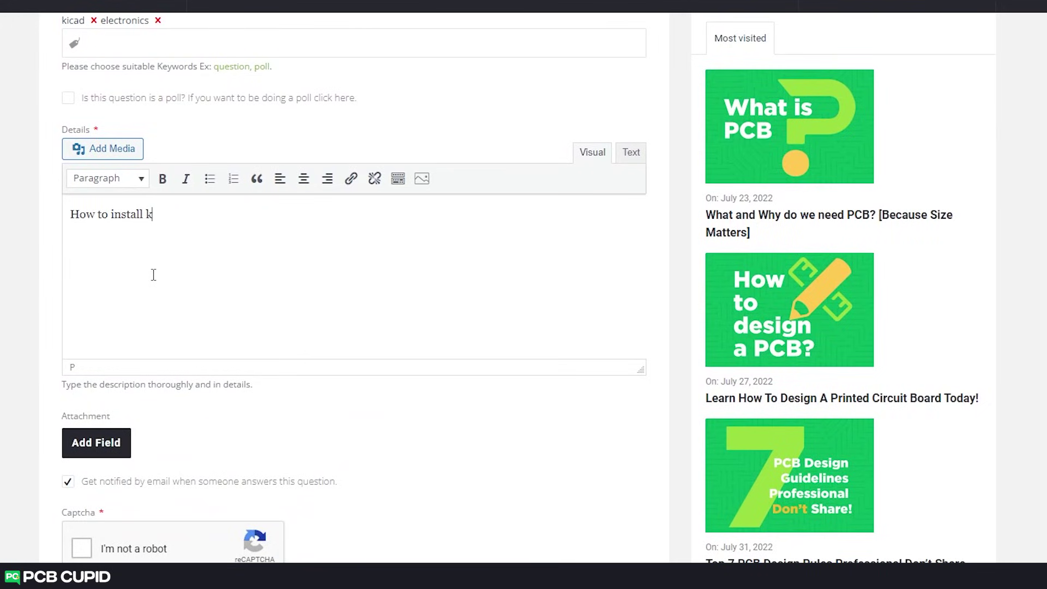
pyautogui.write('icad in M')
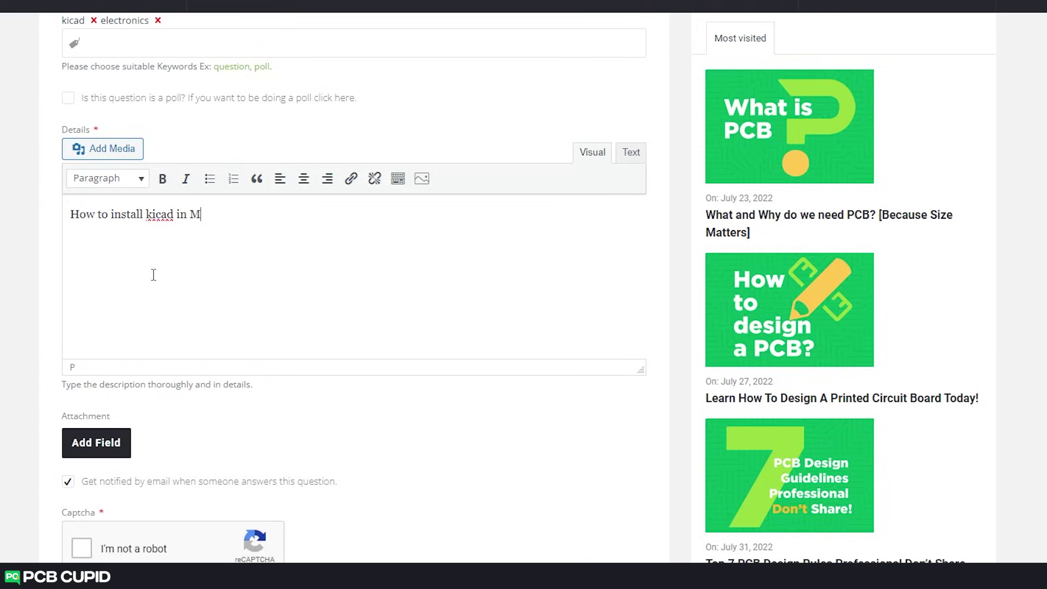